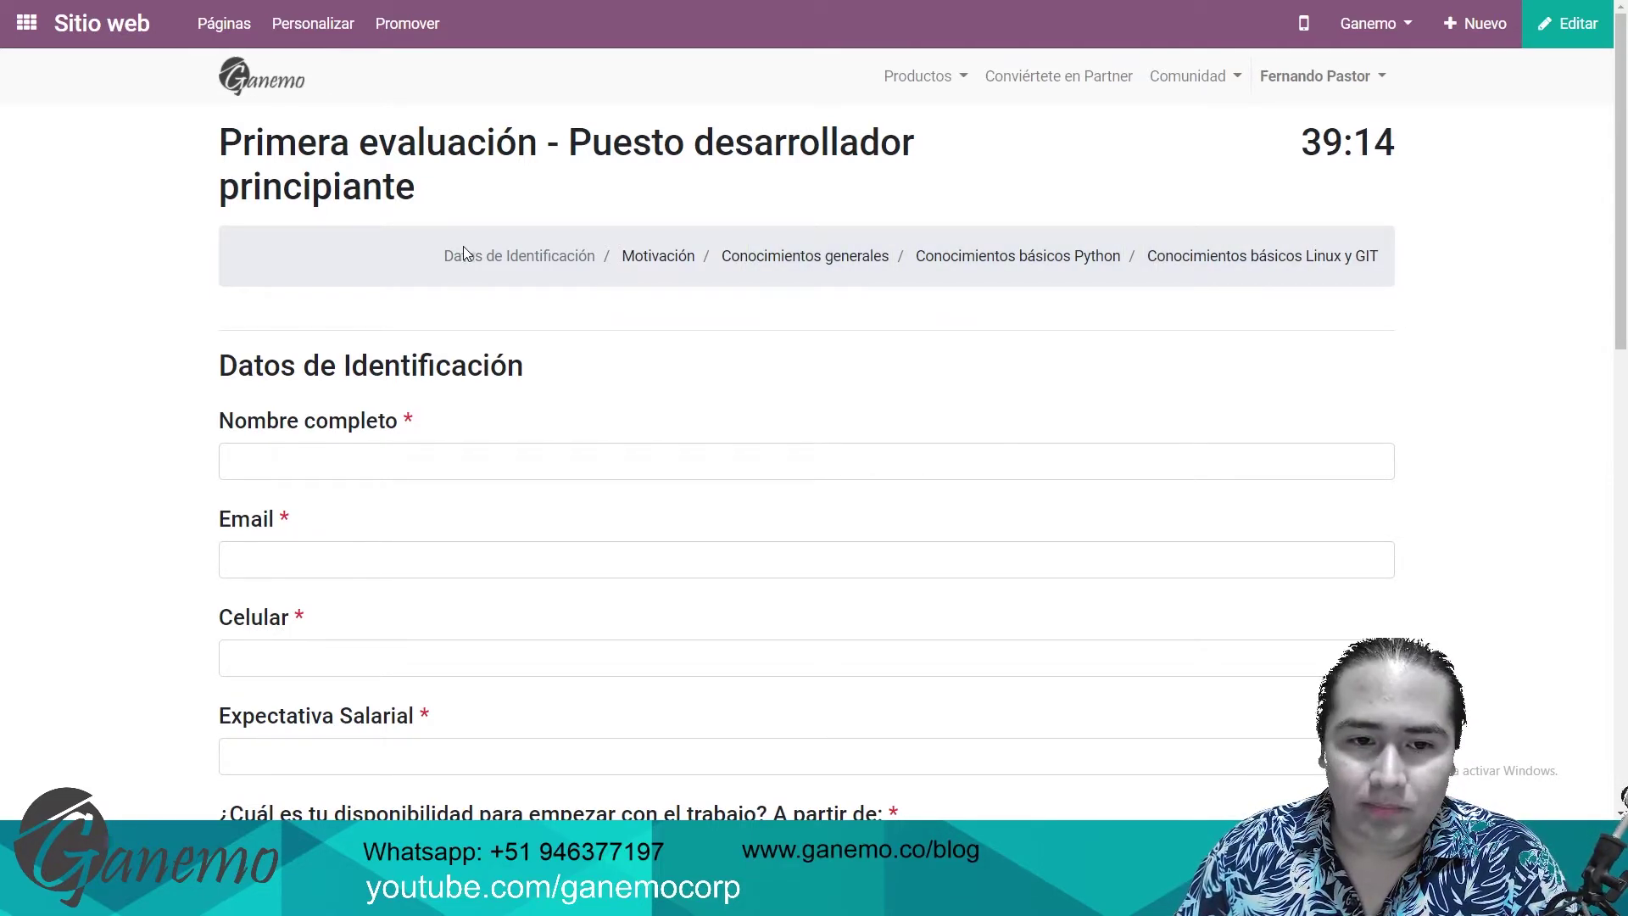
Review the survey form's section list, from Datos de Identificación to Conocimientos básicos Linux y GIT.
{"action": "left_click_drag", "start_coordinate": [465, 251], "coordinate": [1378, 256]}
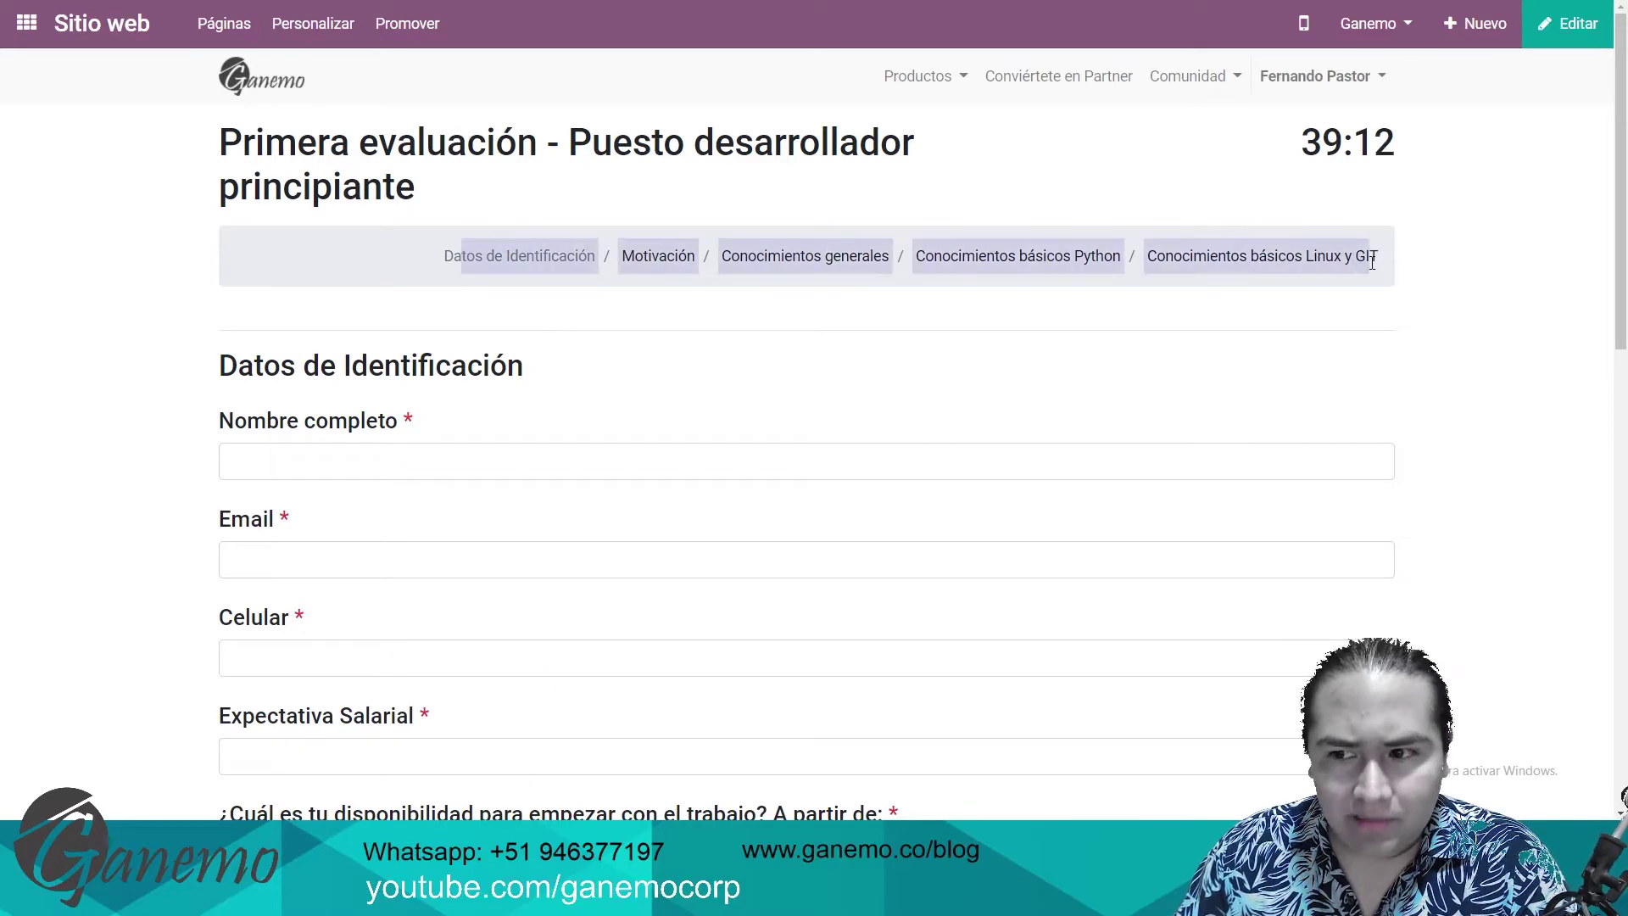
{"action": "left_click", "coordinate": [1372, 262]}
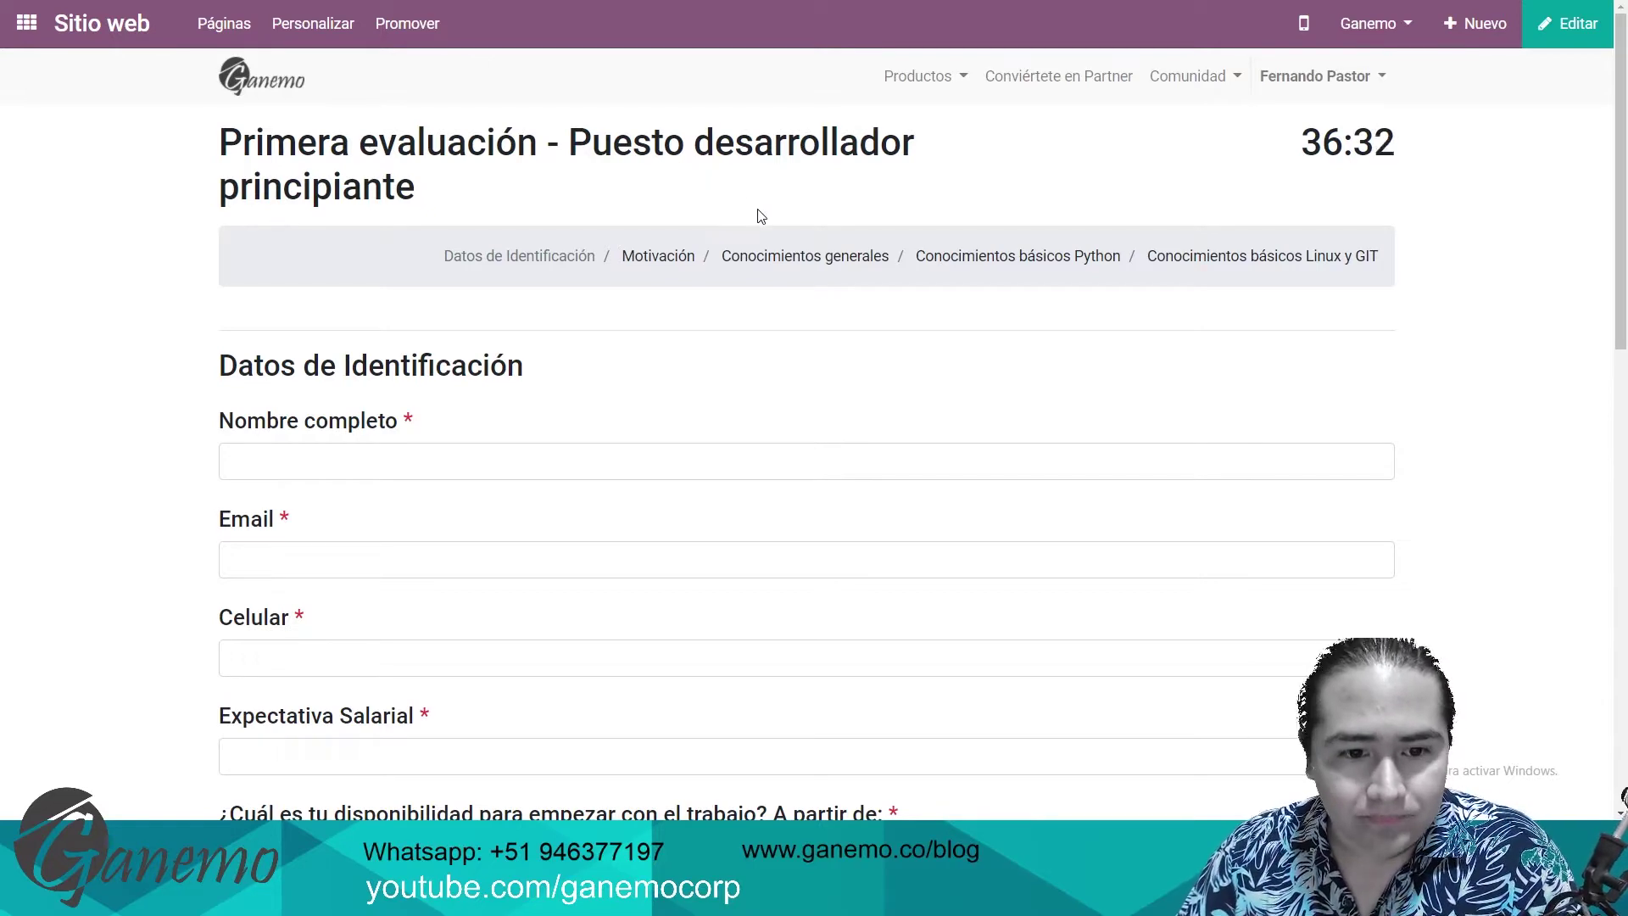
{"action": "scroll", "coordinate": [760, 212], "scroll_direction": "down", "scroll_amount": 1}
{"action": "scroll", "coordinate": [789, 262], "scroll_direction": "up", "scroll_amount": 1}
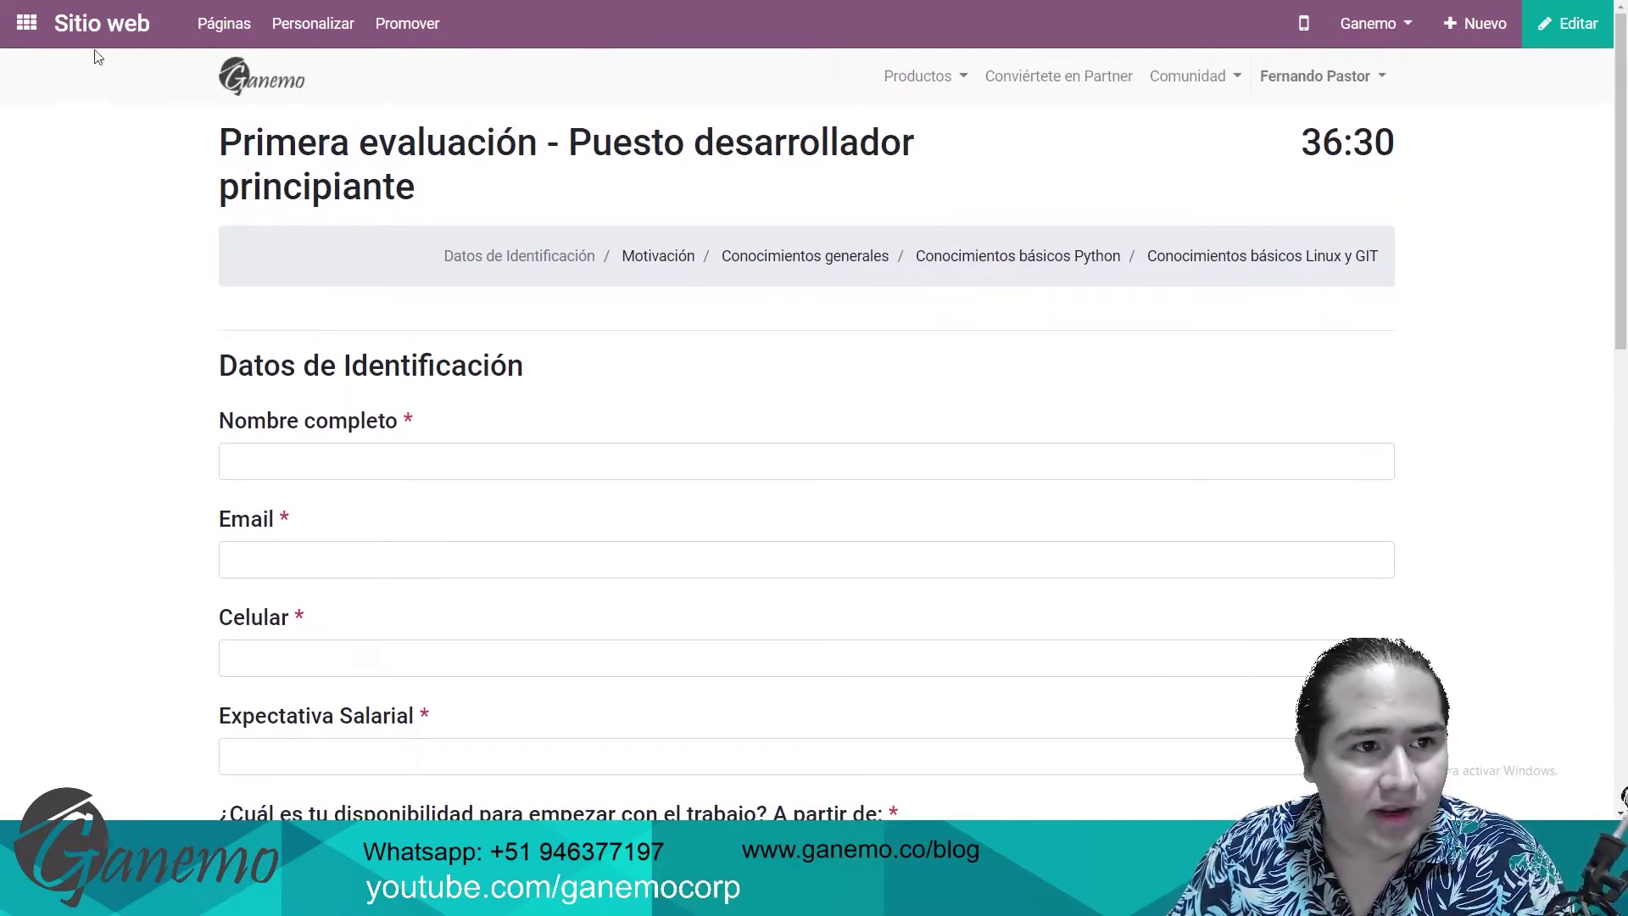
Leave the survey form for the recruitment applicant record and go back to the Solicitudes board.
{"action": "left_click", "coordinate": [24, 0]}
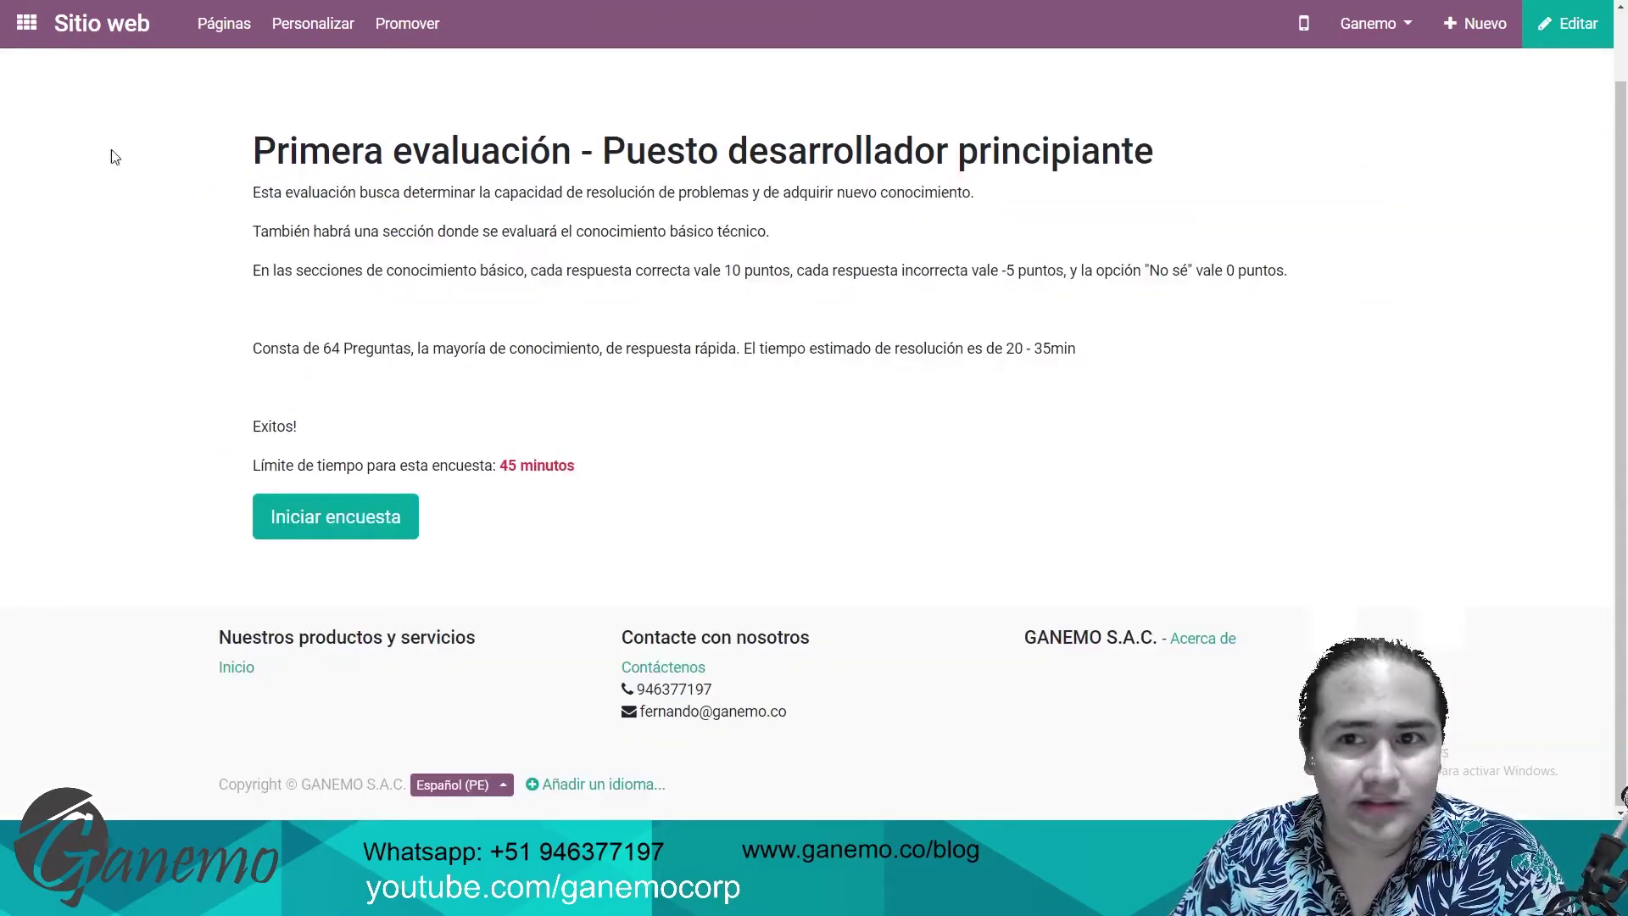
{"action": "left_click", "coordinate": [24, 0]}
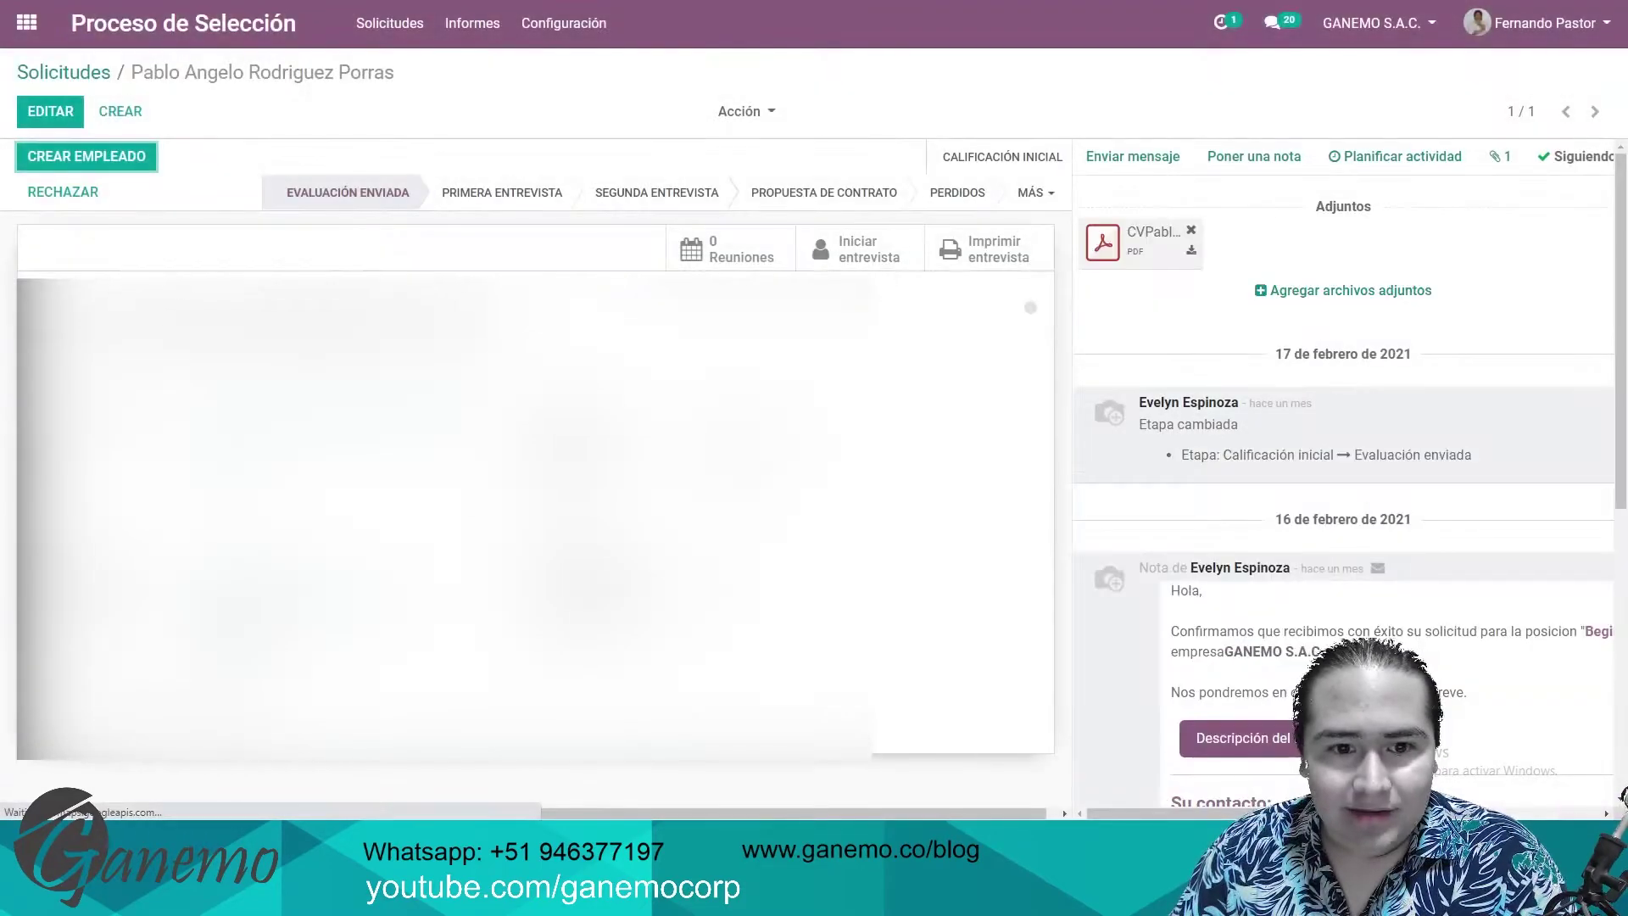
{"action": "left_click", "coordinate": [95, 74]}
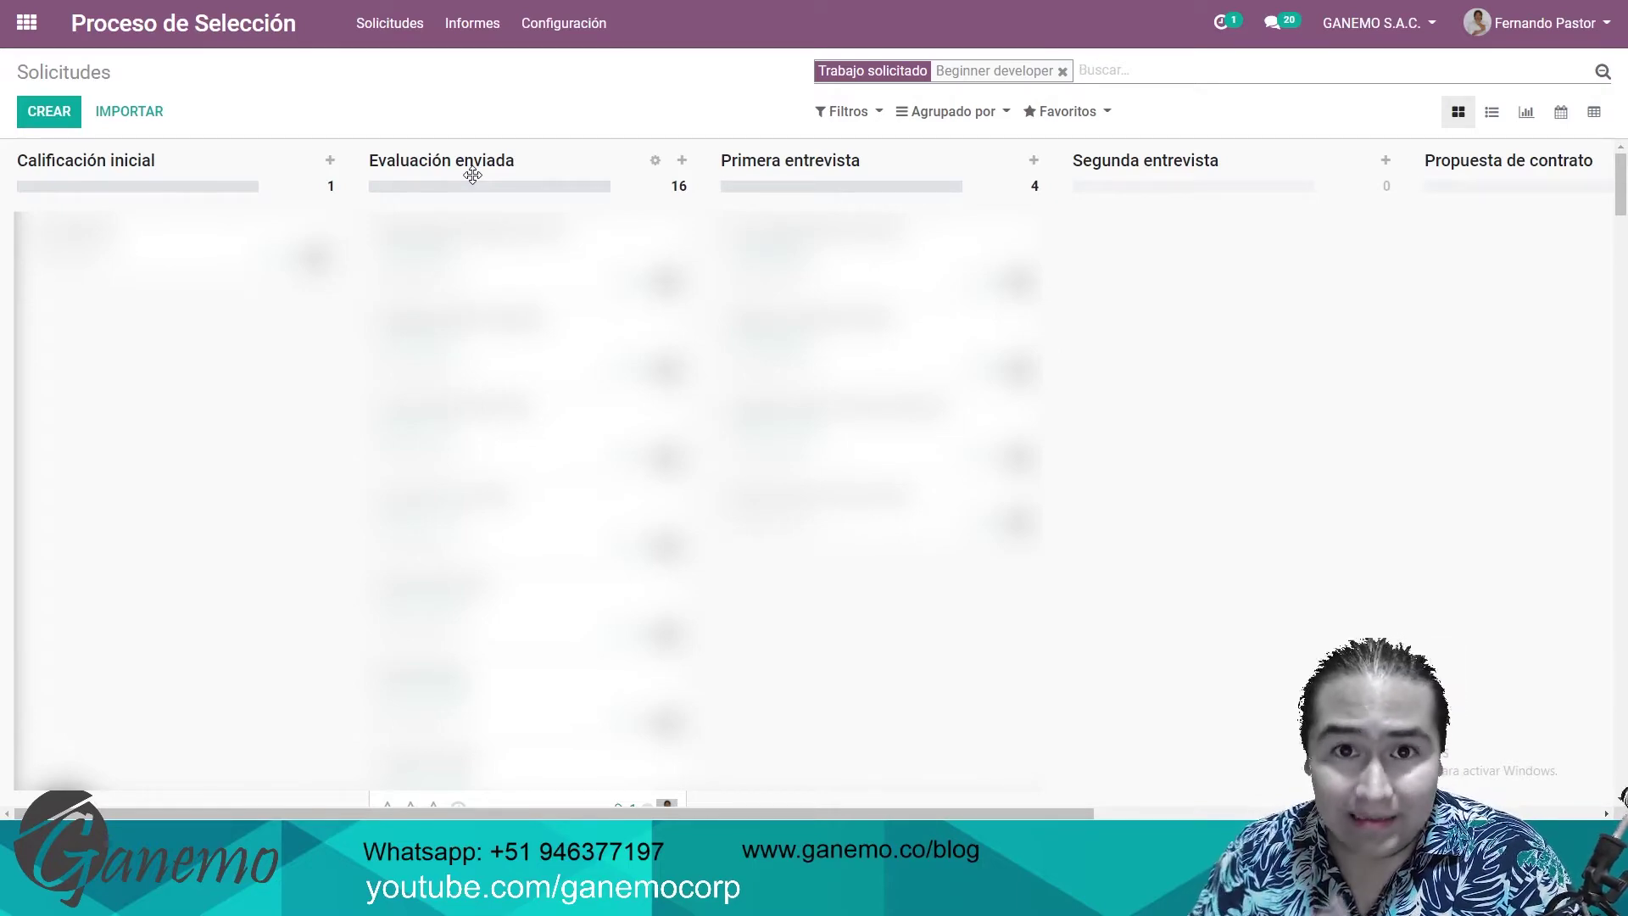
Open the Evaluación enviada stage for editing, inspect its name and email template options, and discard the dialog.
{"action": "left_click", "coordinate": [656, 163]}
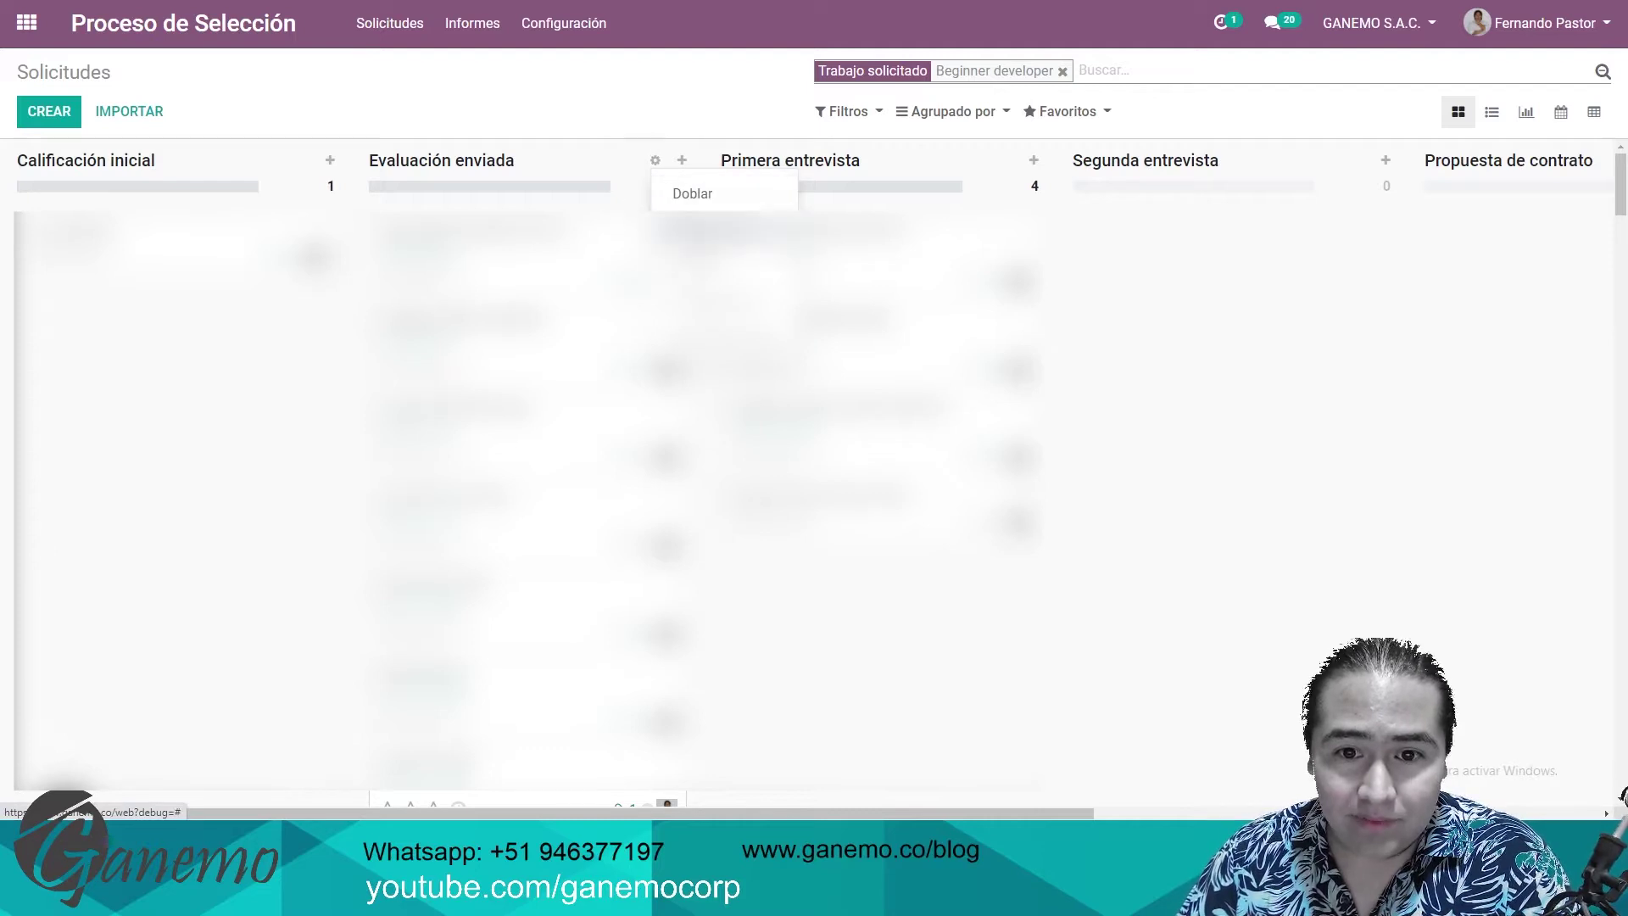
{"action": "left_click", "coordinate": [693, 222]}
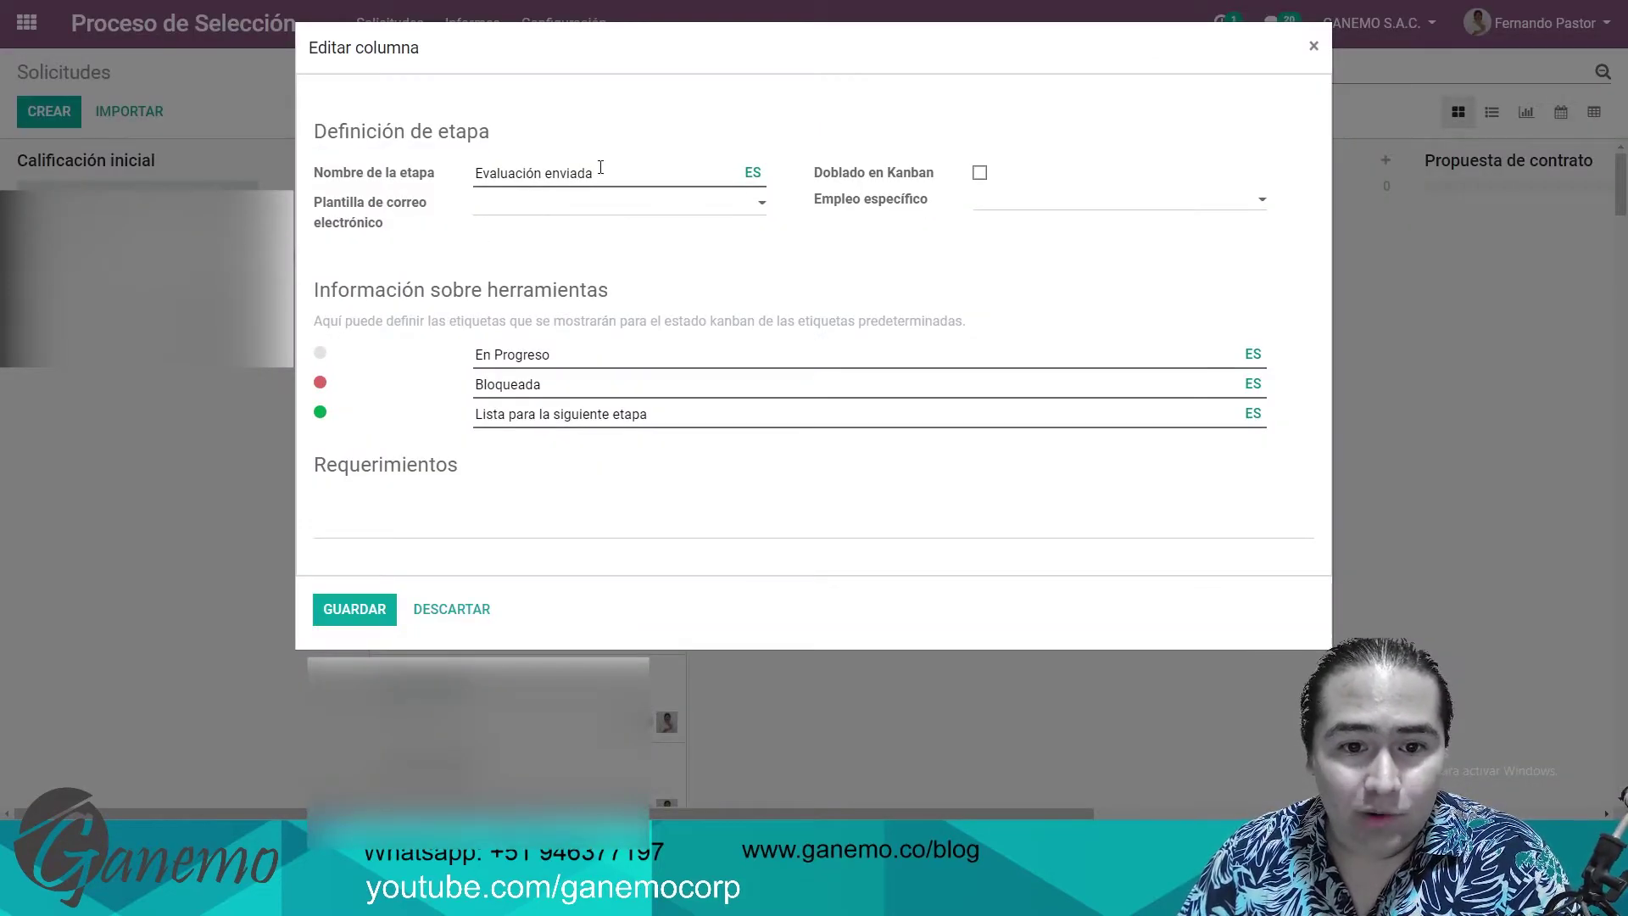
{"action": "left_click_drag", "start_coordinate": [601, 170], "coordinate": [403, 180]}
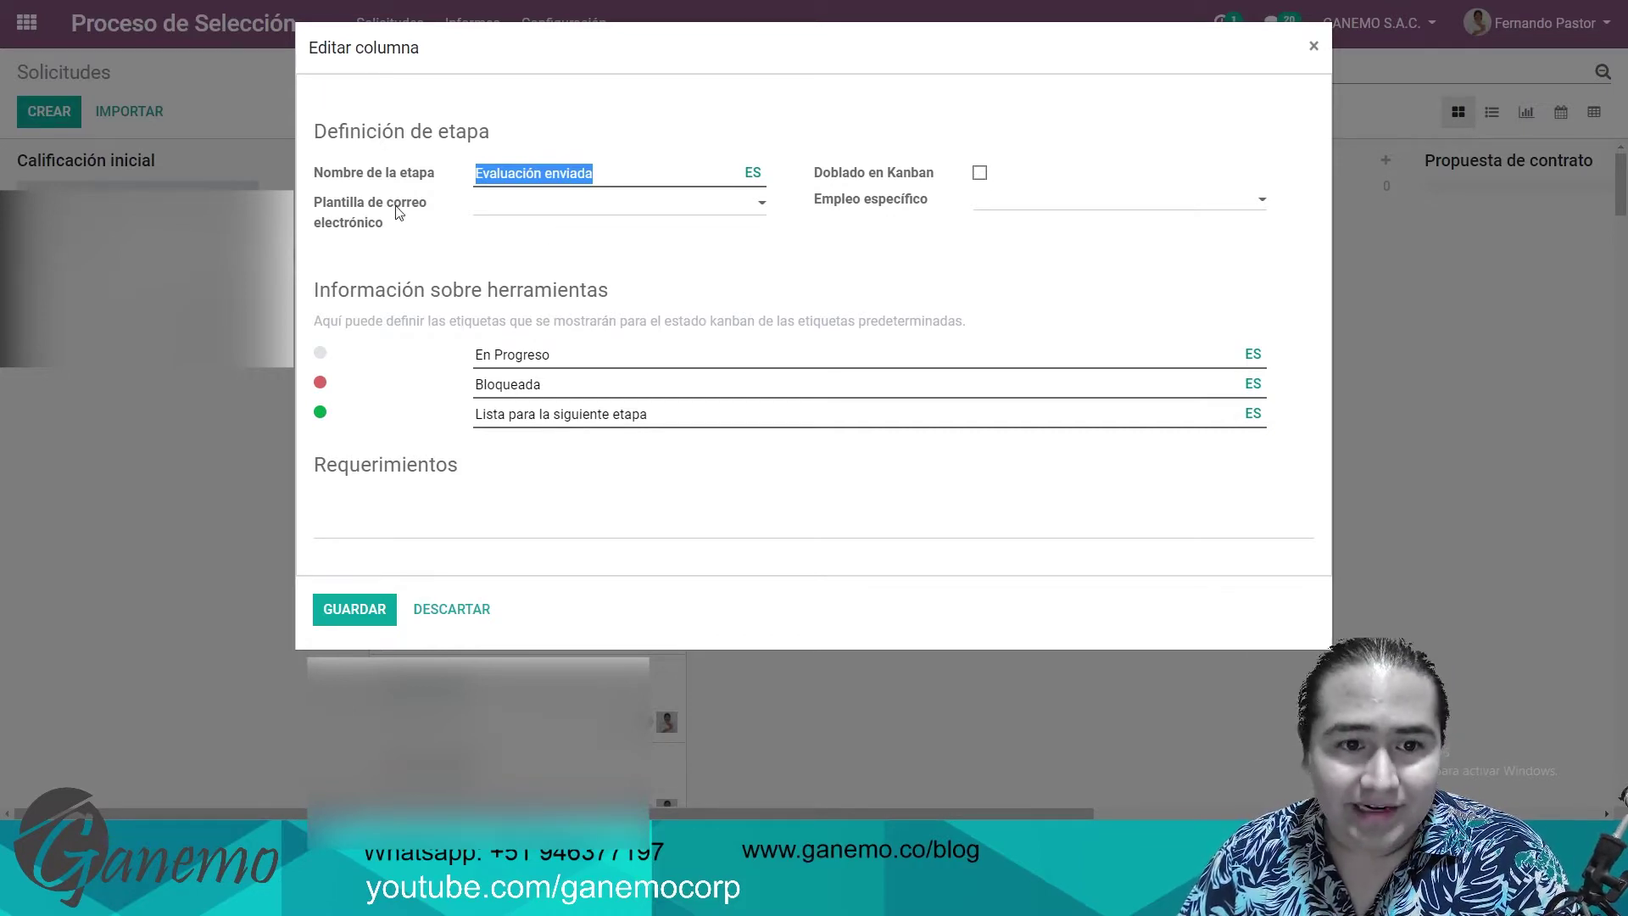
{"action": "left_click", "coordinate": [496, 219]}
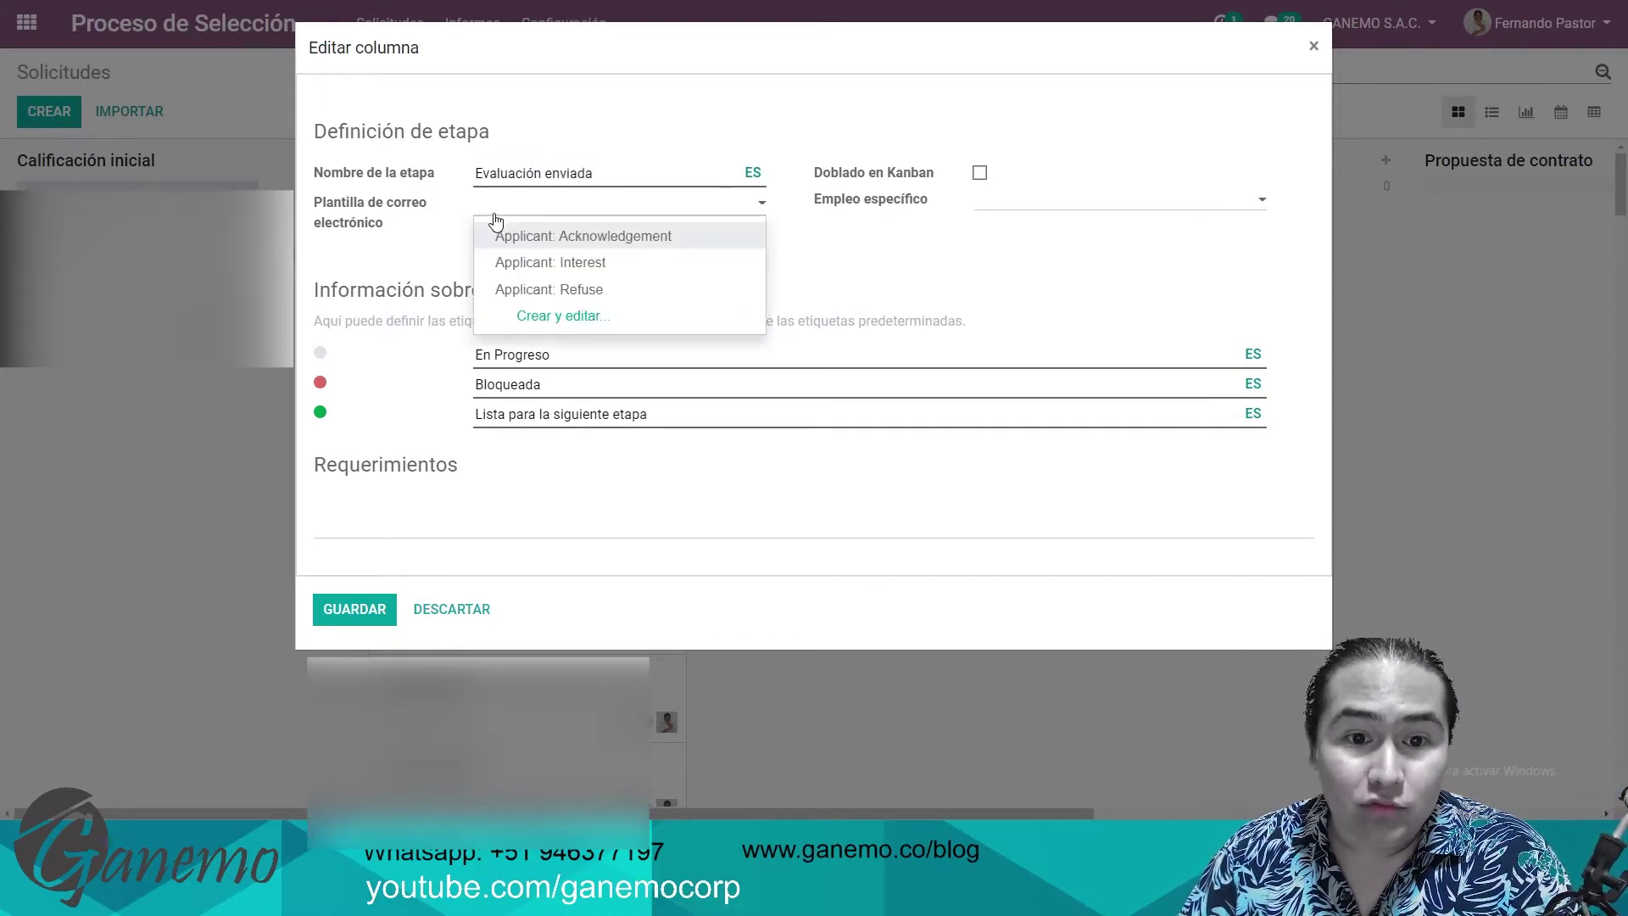
{"action": "left_click", "coordinate": [403, 247]}
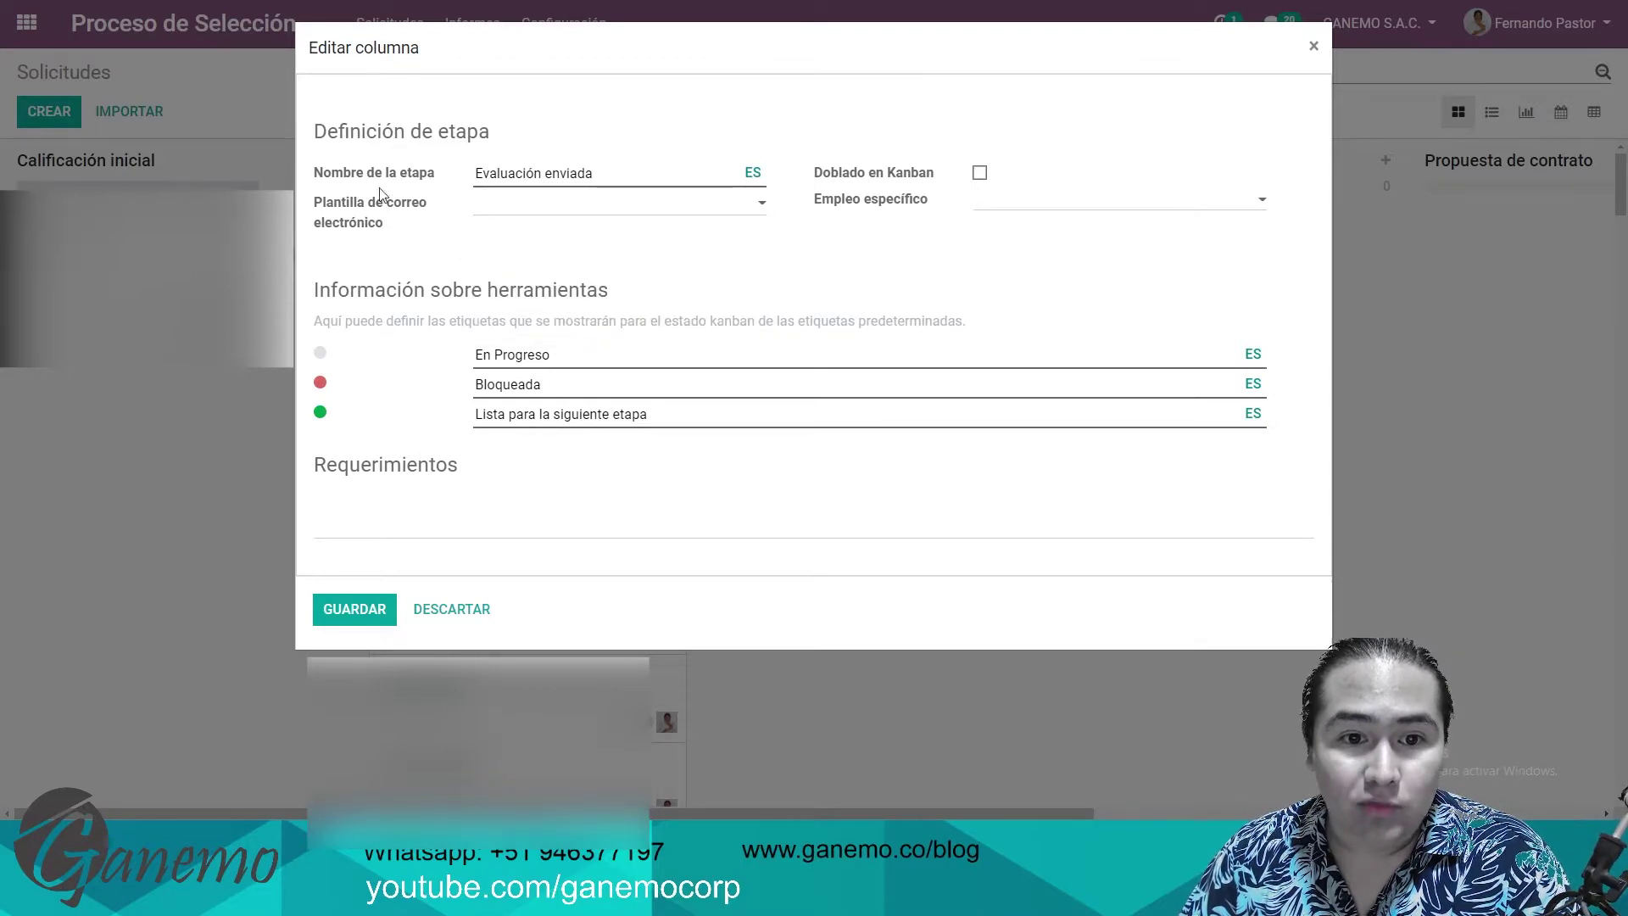
{"action": "left_click", "coordinate": [476, 611]}
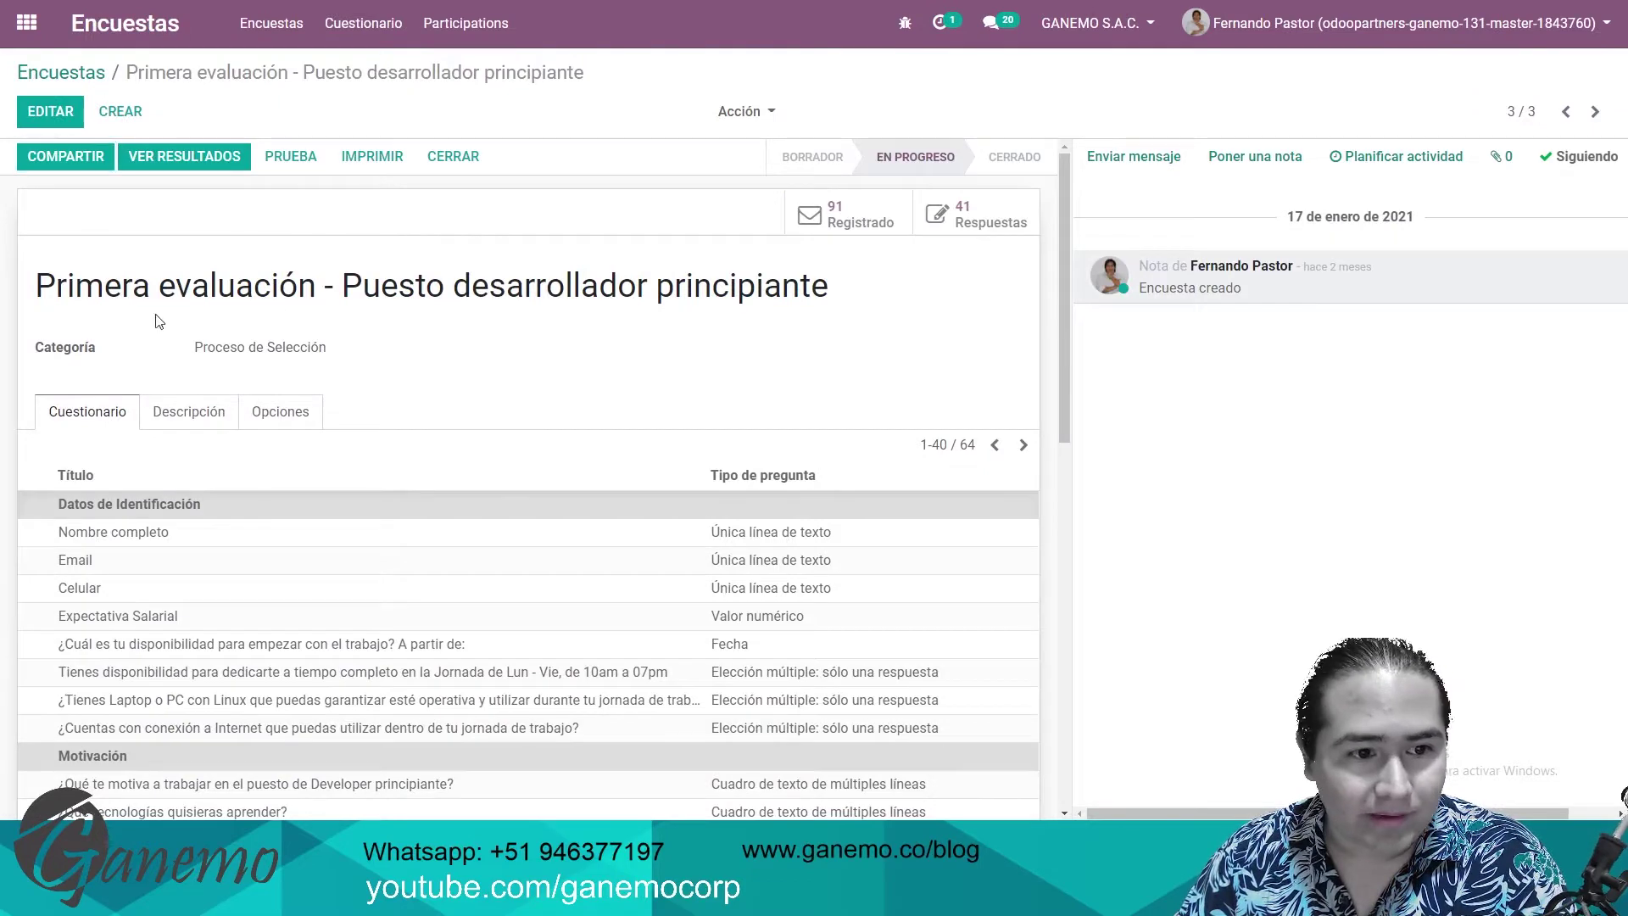
In Encuestas, review the title and question list of the Primera evaluación - Puesto desarrollador principiante survey.
{"action": "left_click_drag", "start_coordinate": [56, 286], "coordinate": [271, 287]}
{"action": "left_click_drag", "start_coordinate": [445, 286], "coordinate": [827, 315]}
{"action": "left_click", "coordinate": [775, 293]}
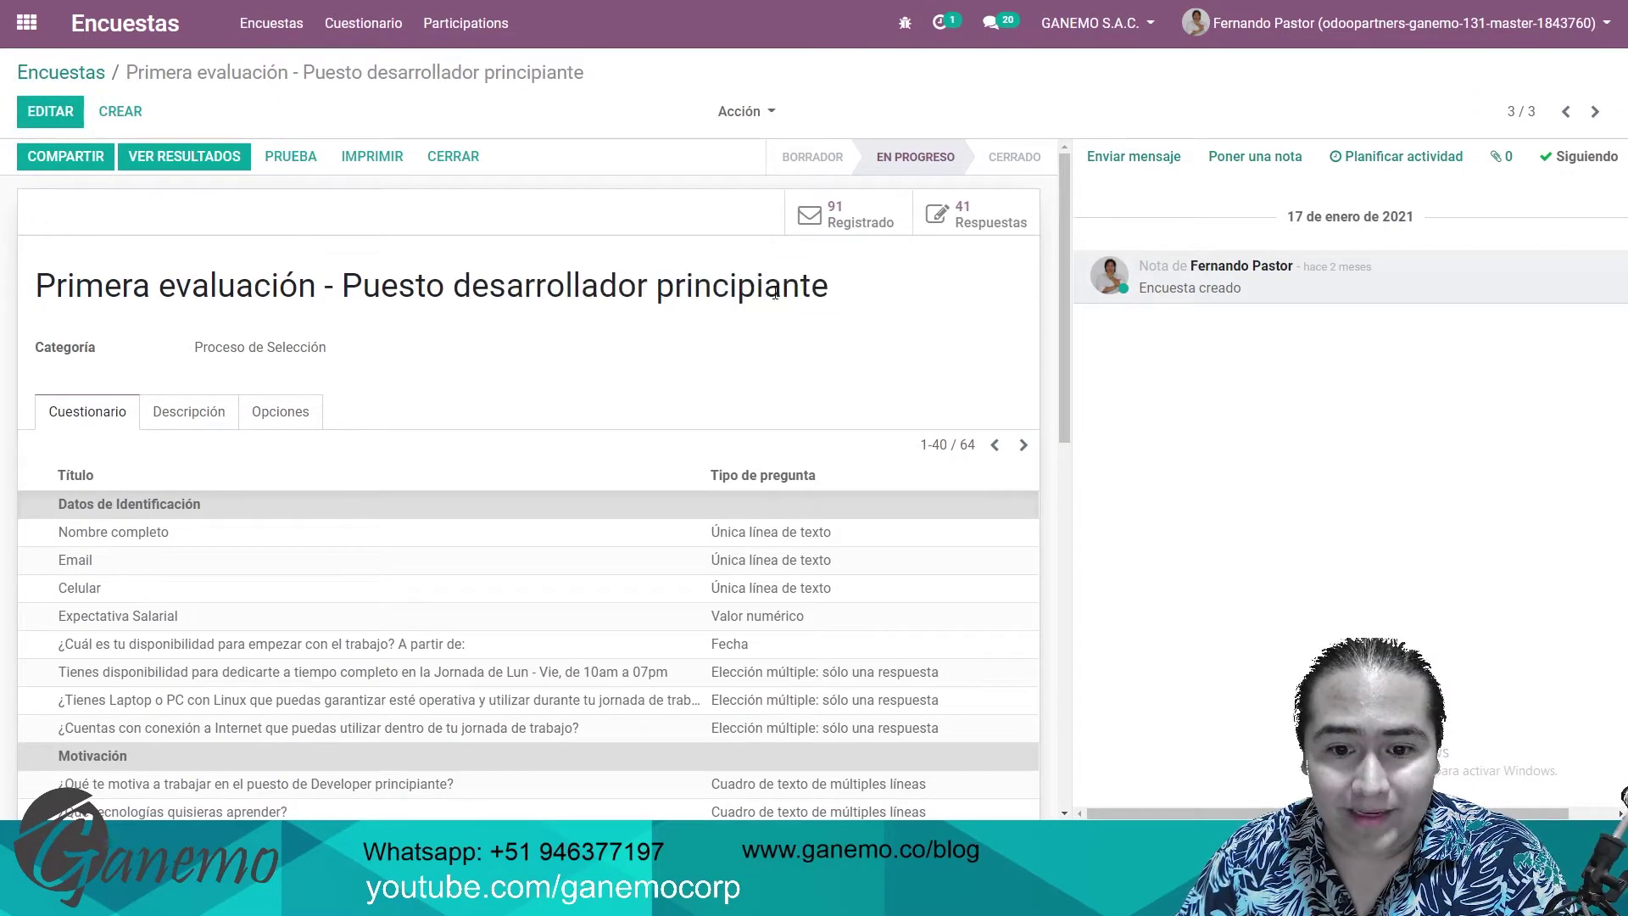
{"action": "scroll", "coordinate": [805, 271], "scroll_direction": "down", "scroll_amount": 1}
{"action": "scroll", "coordinate": [839, 245], "scroll_direction": "up", "scroll_amount": 1}
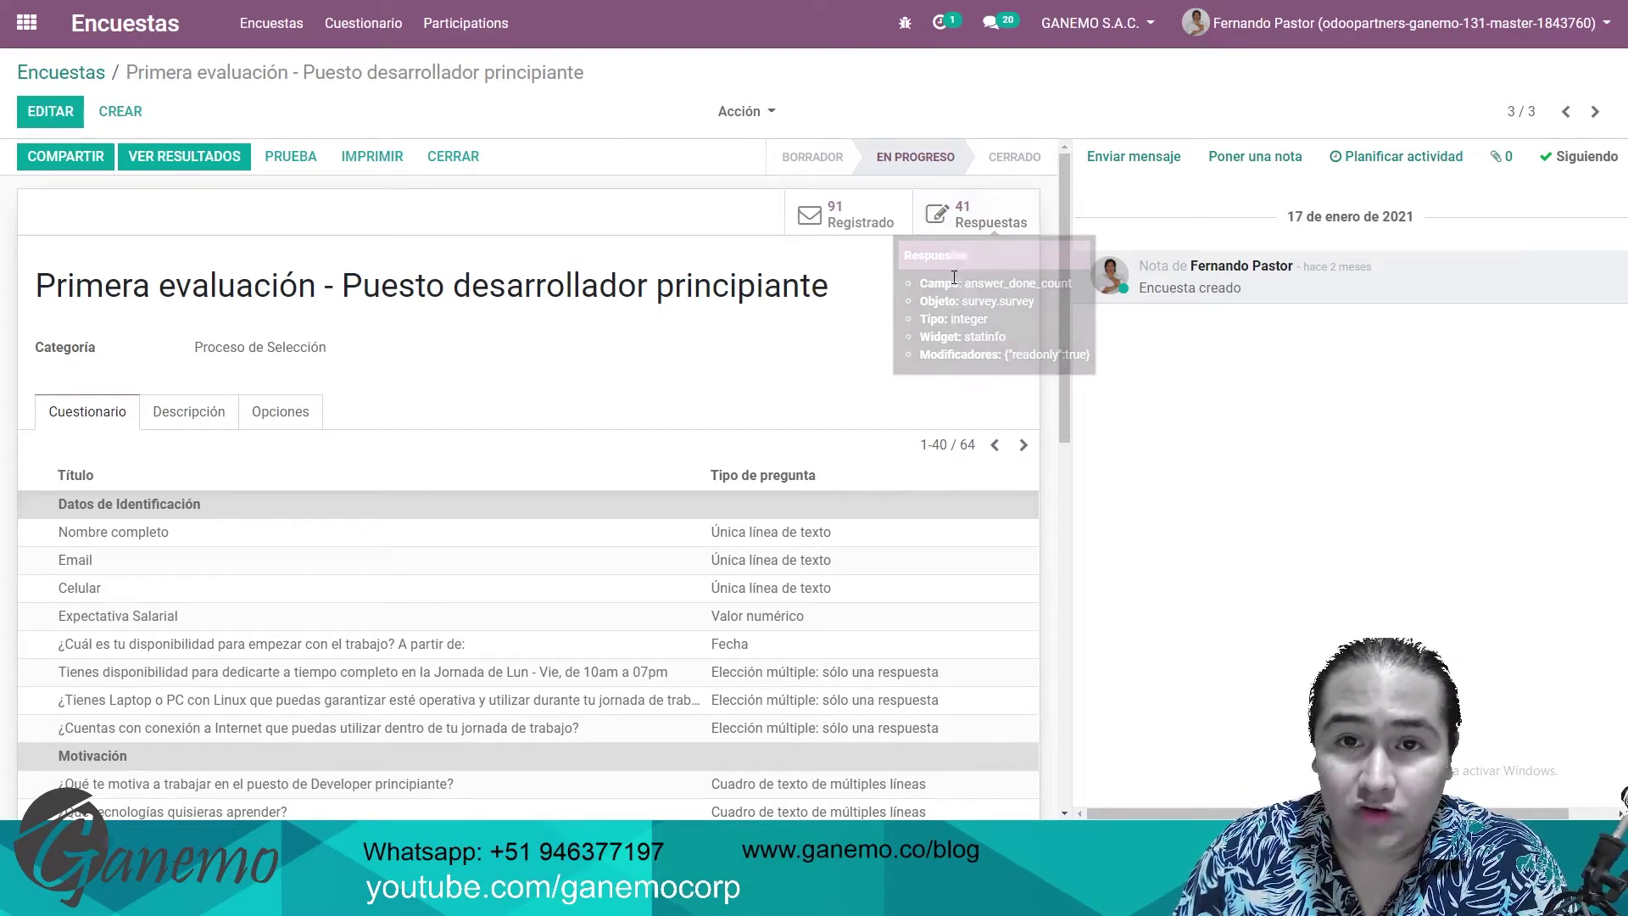
Open the survey's completed responses and sort the participations by Calificación (%).
{"action": "left_click", "coordinate": [984, 212]}
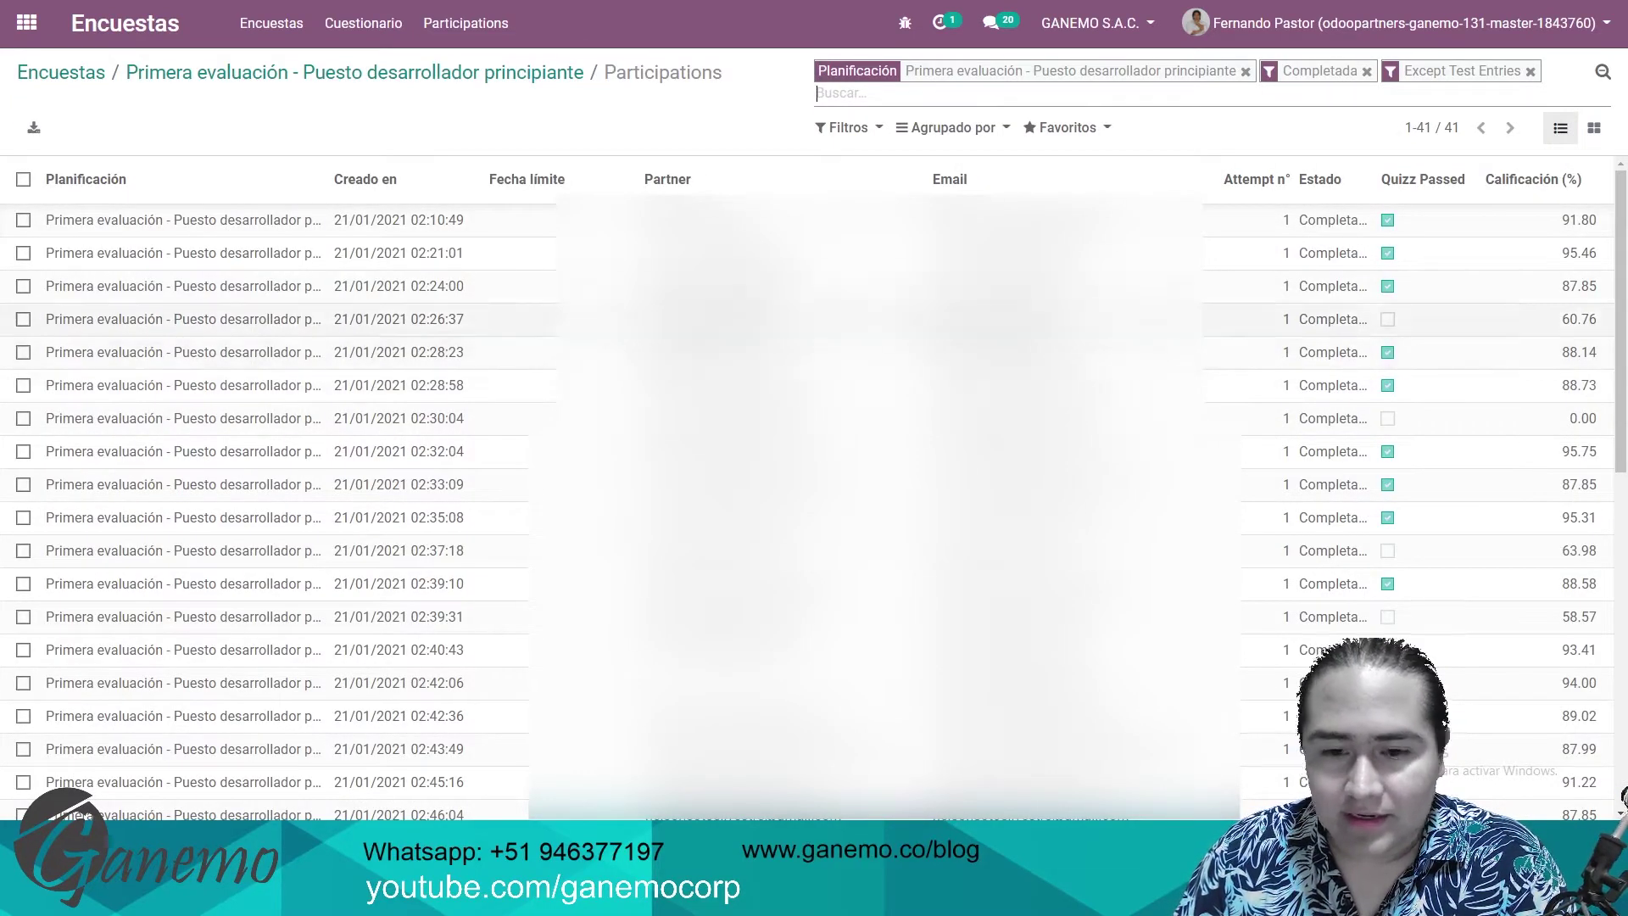
{"action": "left_click", "coordinate": [1562, 180]}
{"action": "left_click", "coordinate": [1563, 180]}
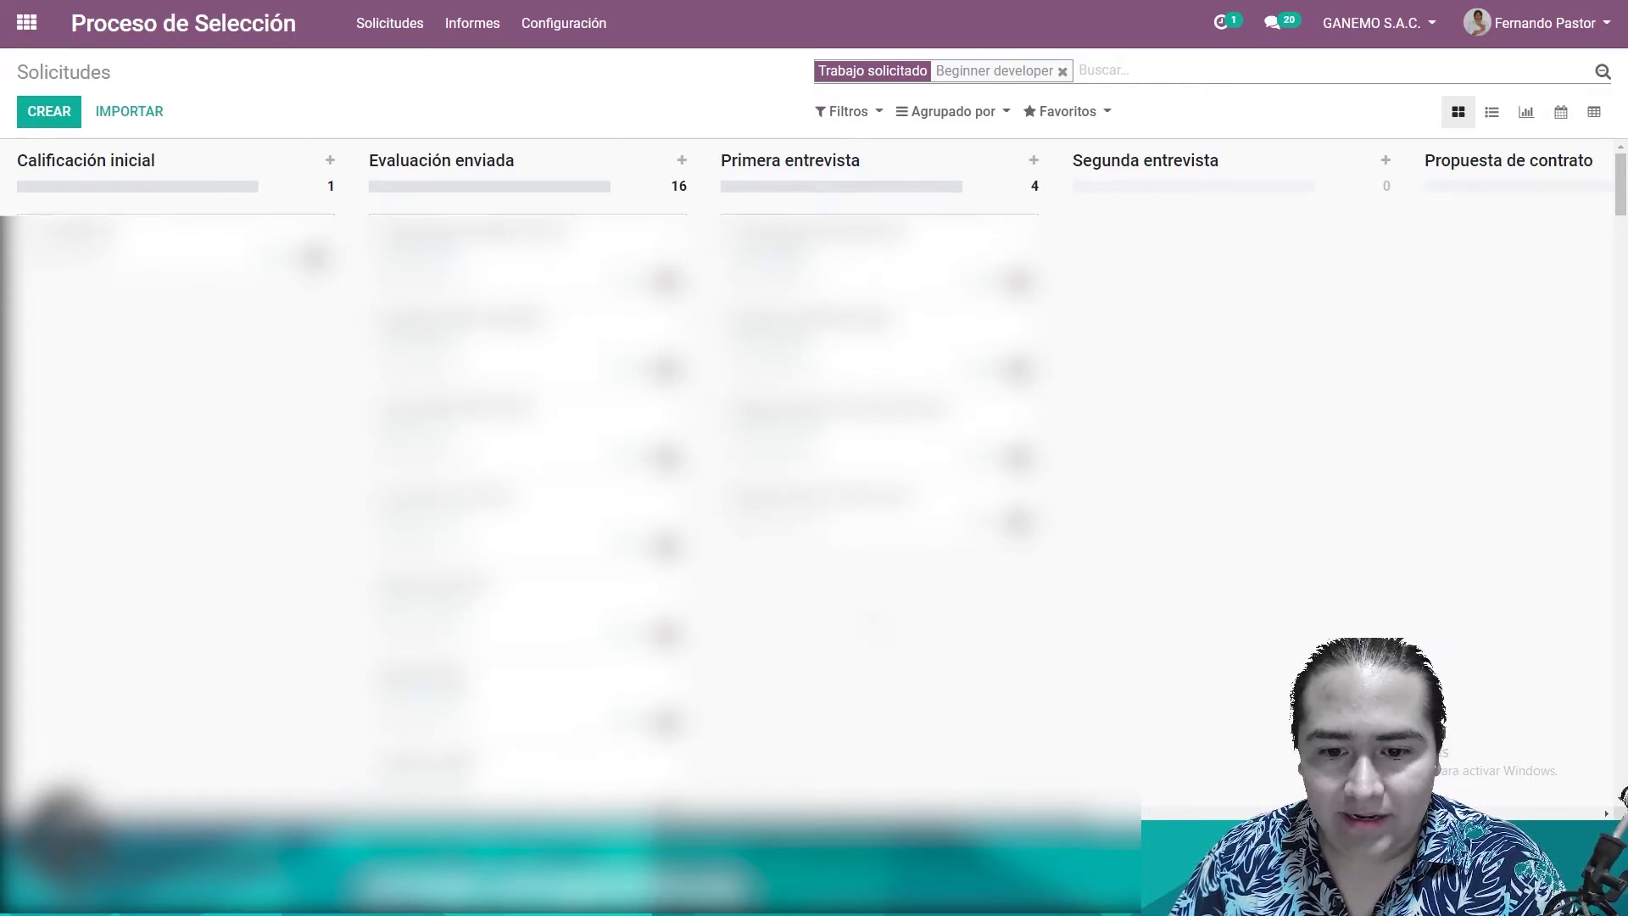
Examine the Beginner developer recruitment board's stages, from Calificación inicial across to Perdidos.
{"action": "left_click_drag", "start_coordinate": [878, 578], "coordinate": [829, 124]}
{"action": "left_click", "coordinate": [726, 111]}
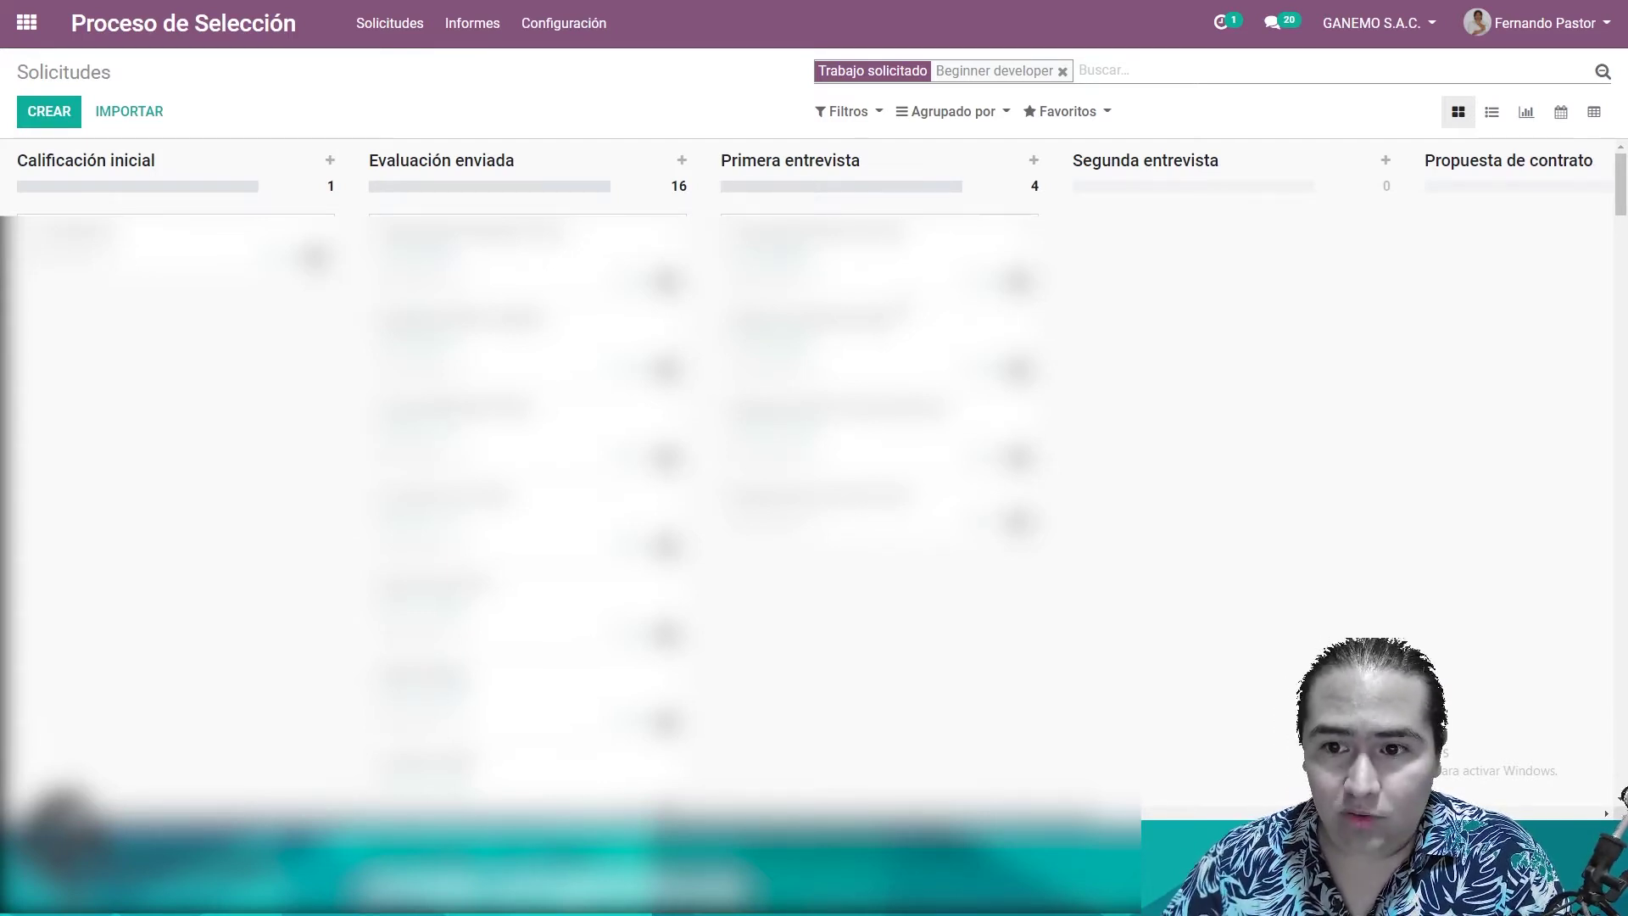
{"action": "left_click_drag", "start_coordinate": [848, 813], "coordinate": [1007, 813]}
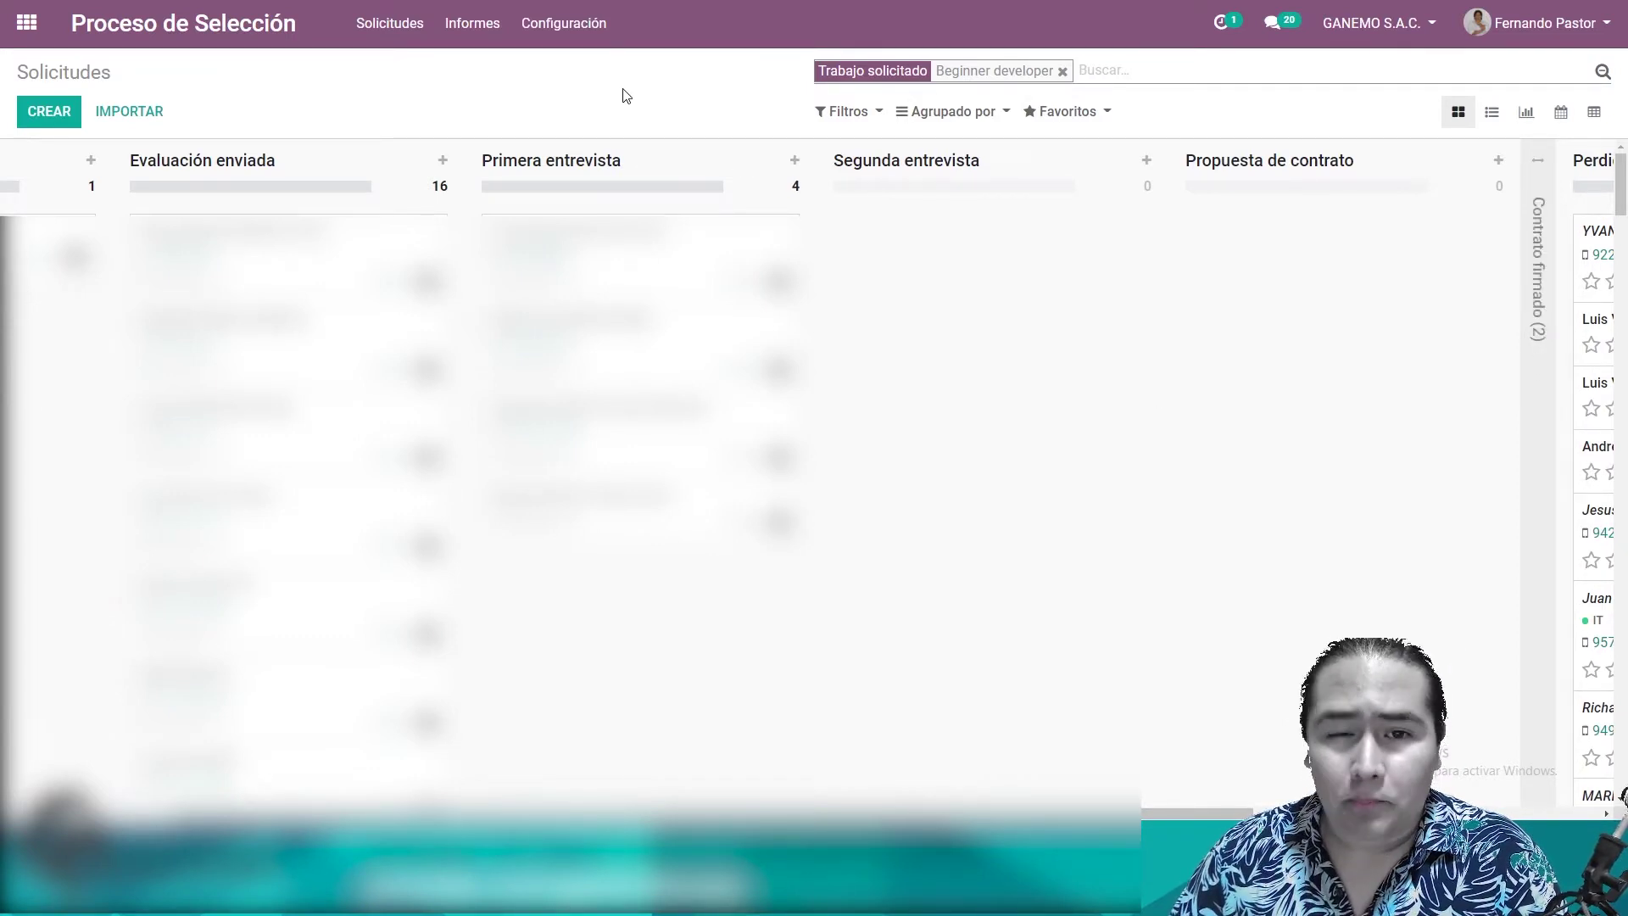
{"action": "left_click_drag", "start_coordinate": [848, 813], "coordinate": [722, 813]}
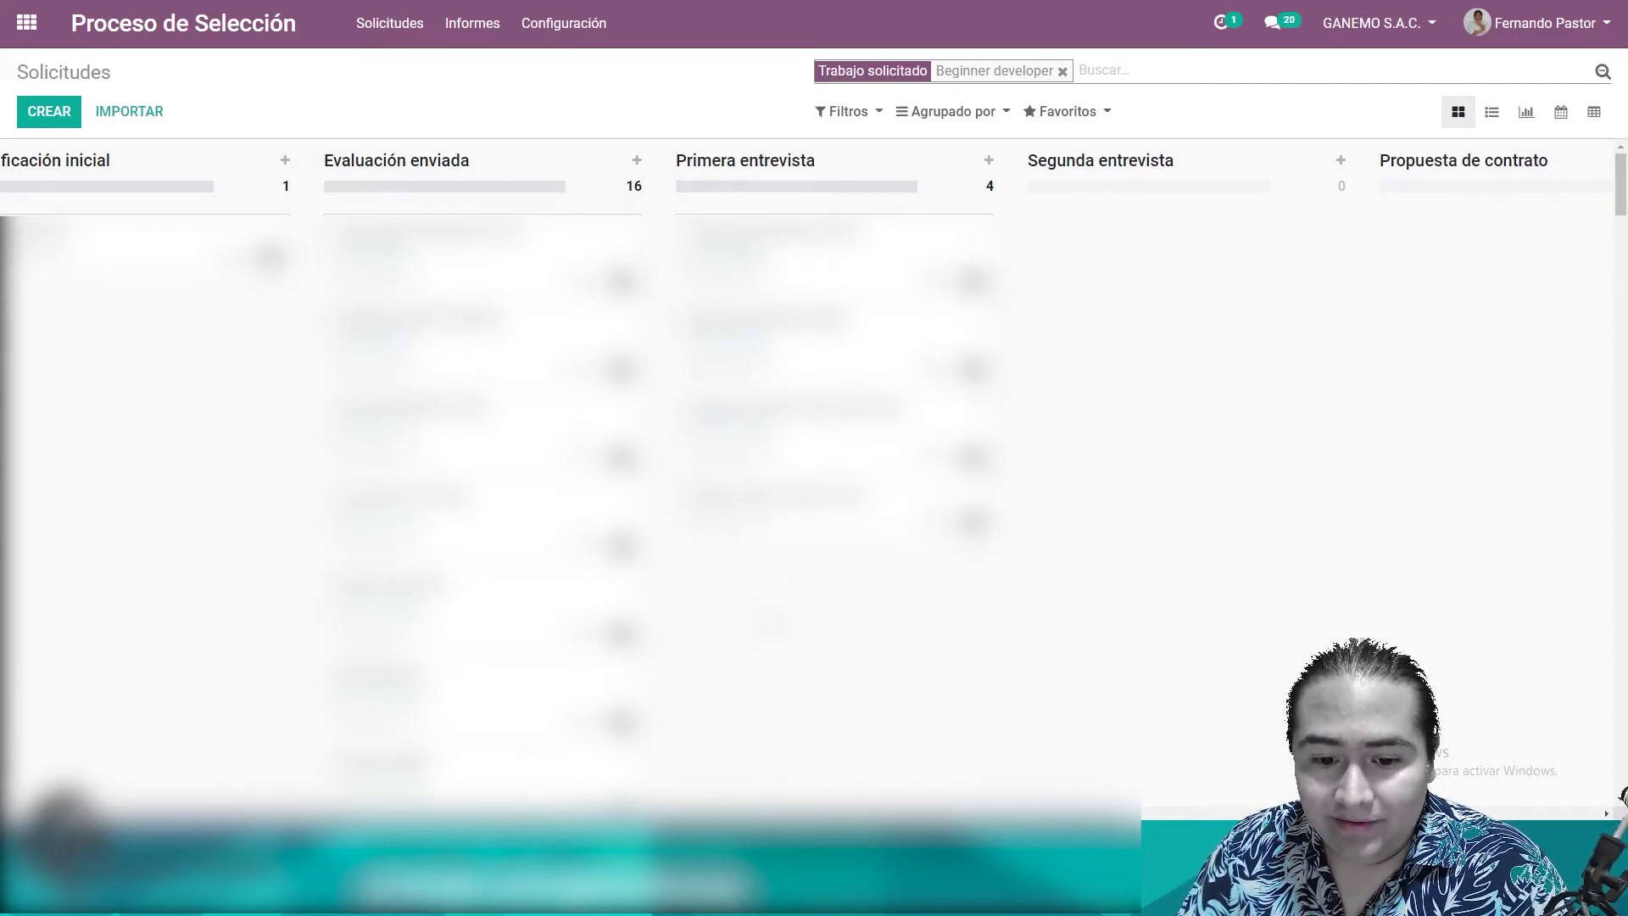
{"action": "left_click_drag", "start_coordinate": [763, 814], "coordinate": [1046, 814]}
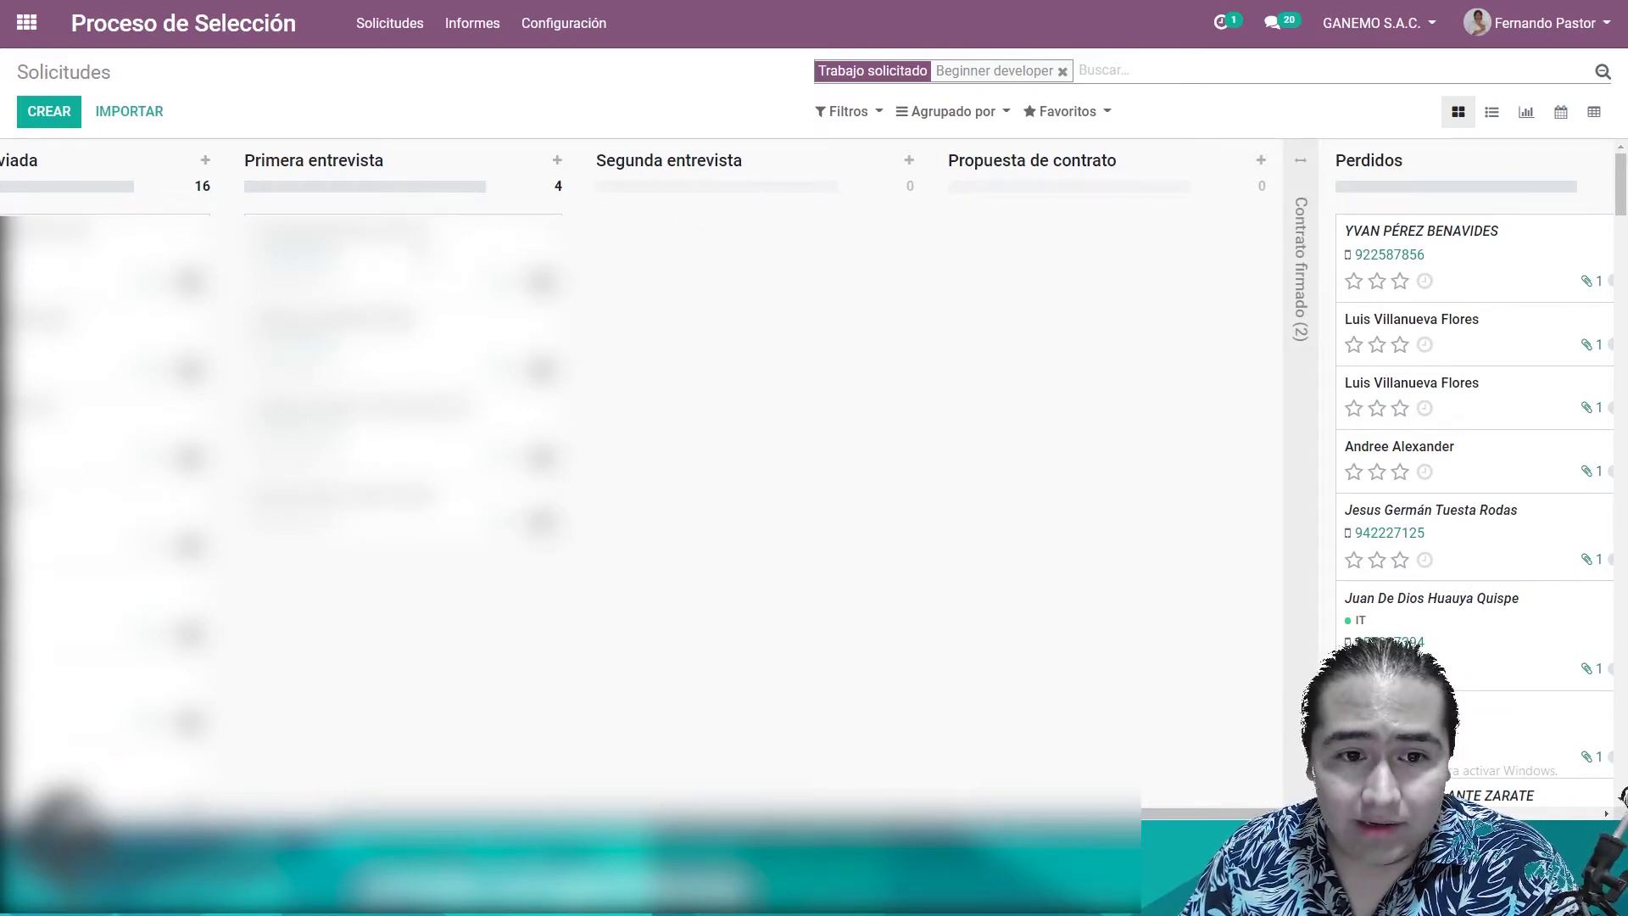
{"action": "scroll", "coordinate": [592, 210], "scroll_direction": "right", "scroll_amount": 3}
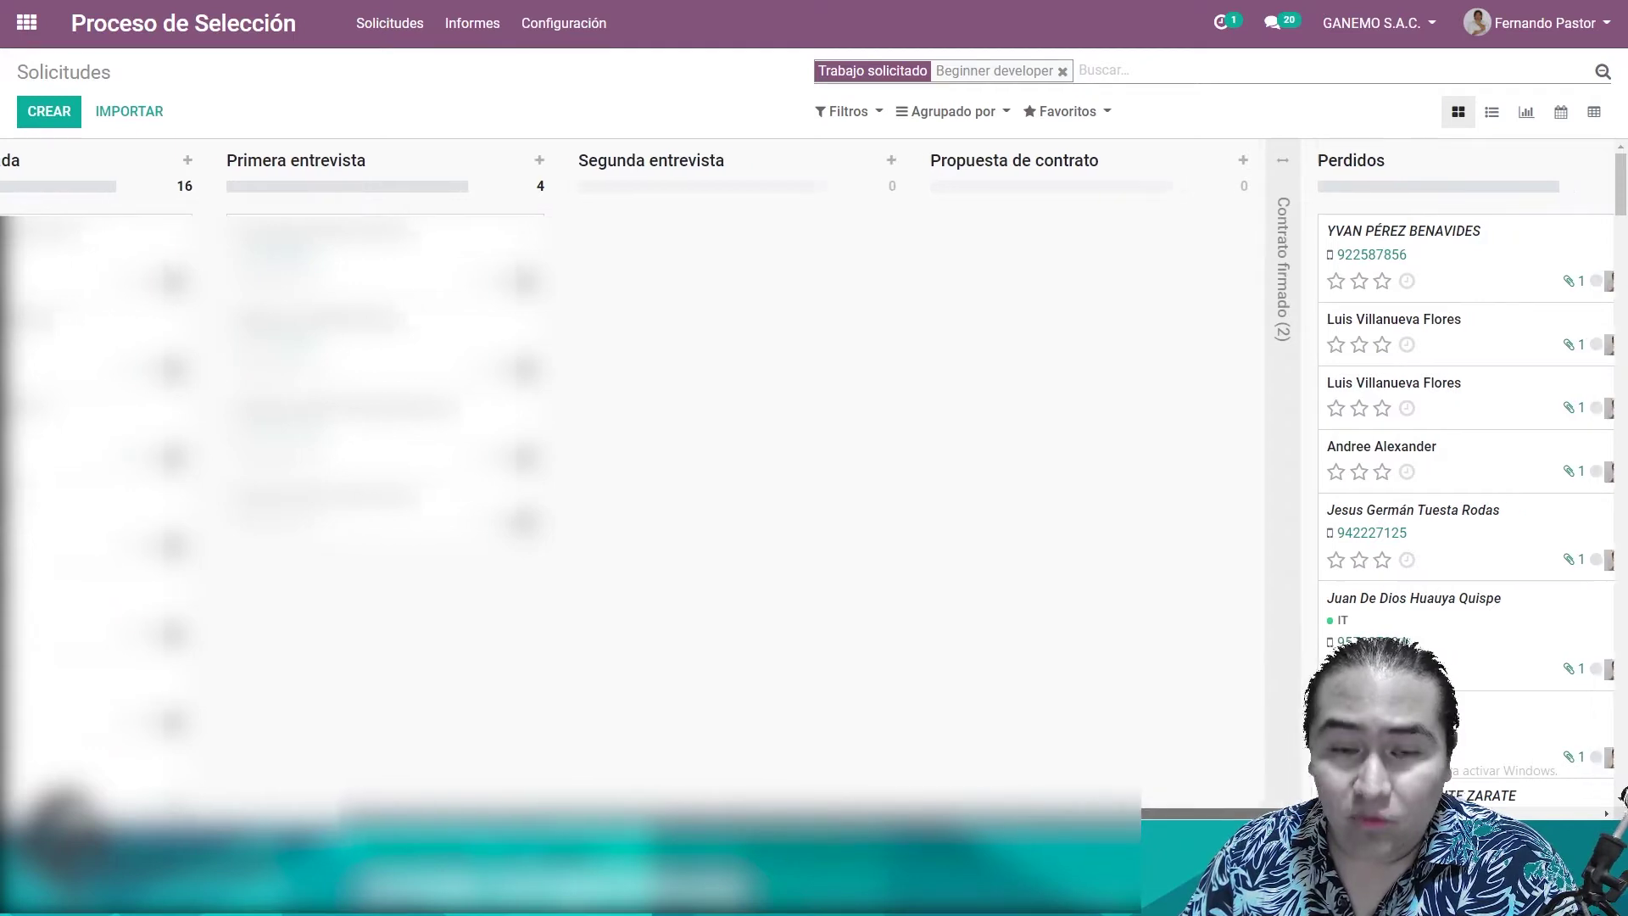
{"action": "left_click_drag", "start_coordinate": [721, 813], "coordinate": [685, 813]}
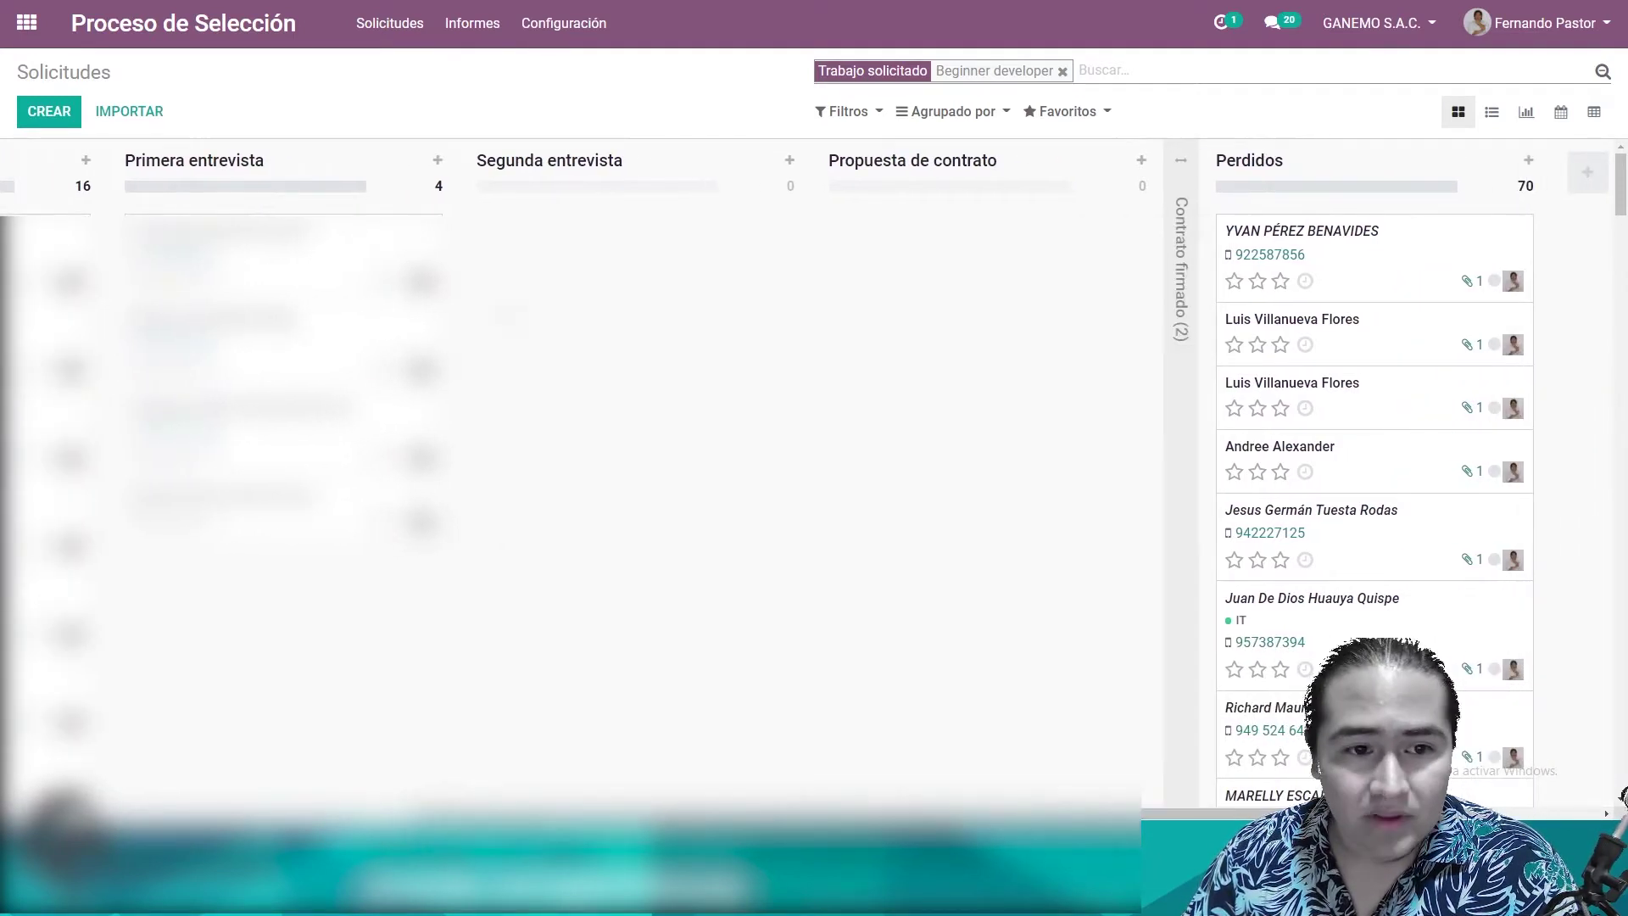
Open the first applicant in the Perdidos stage and read the rejection email in the message history.
{"action": "left_click", "coordinate": [1368, 263]}
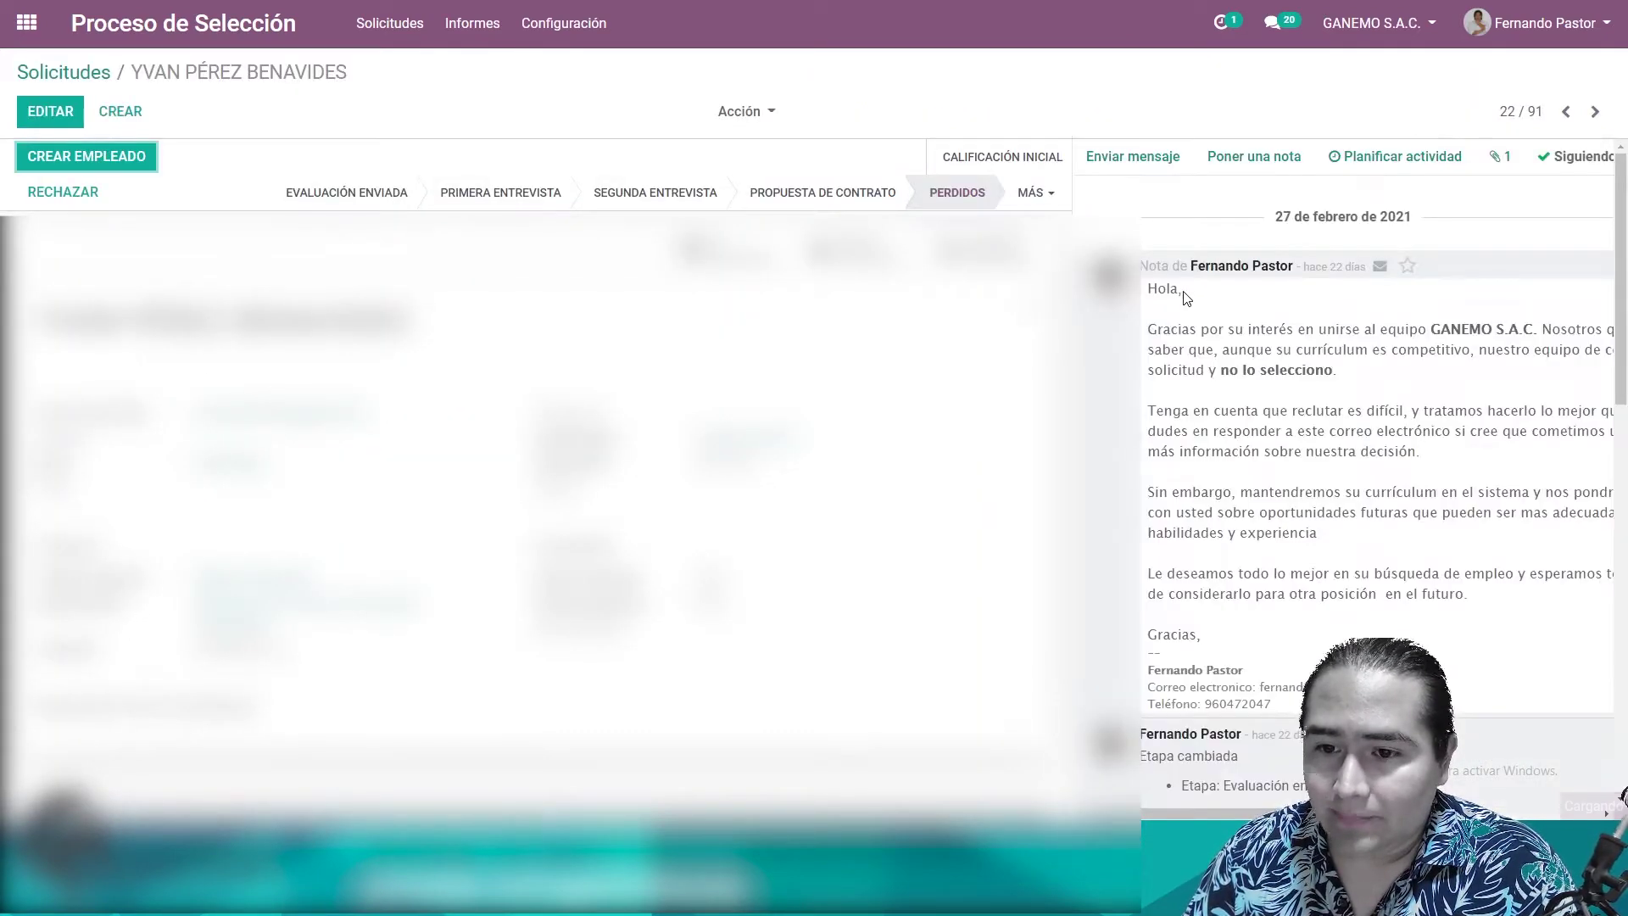
{"action": "left_click_drag", "start_coordinate": [1150, 288], "coordinate": [1255, 650]}
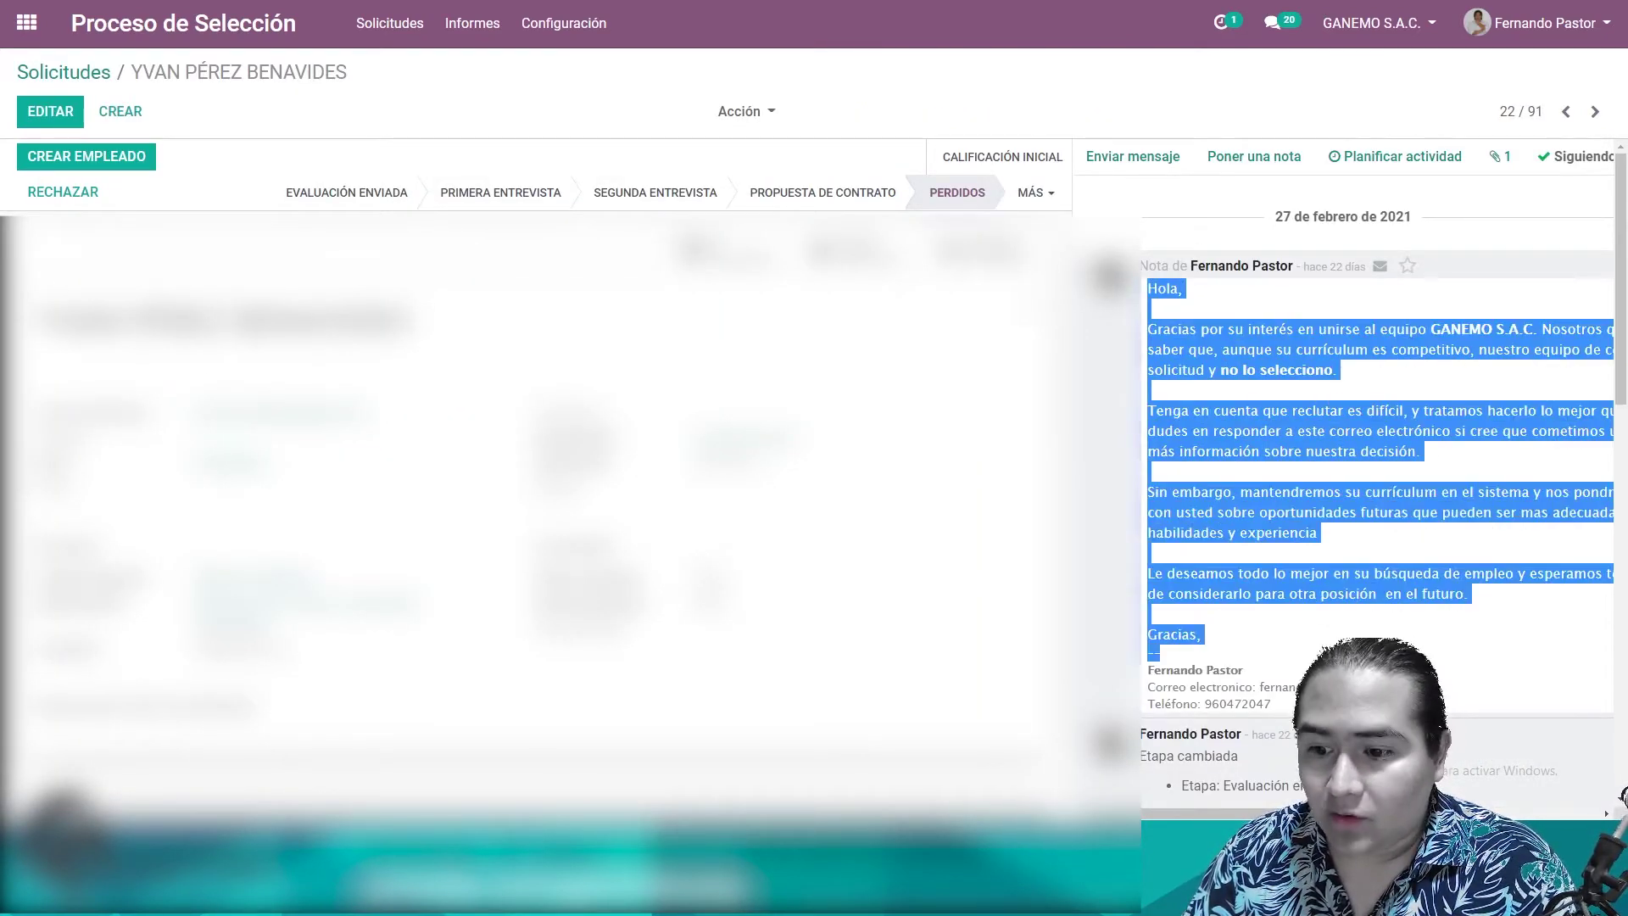
{"action": "left_click", "coordinate": [1300, 590]}
{"action": "left_click_drag", "start_coordinate": [1250, 813], "coordinate": [1295, 813]}
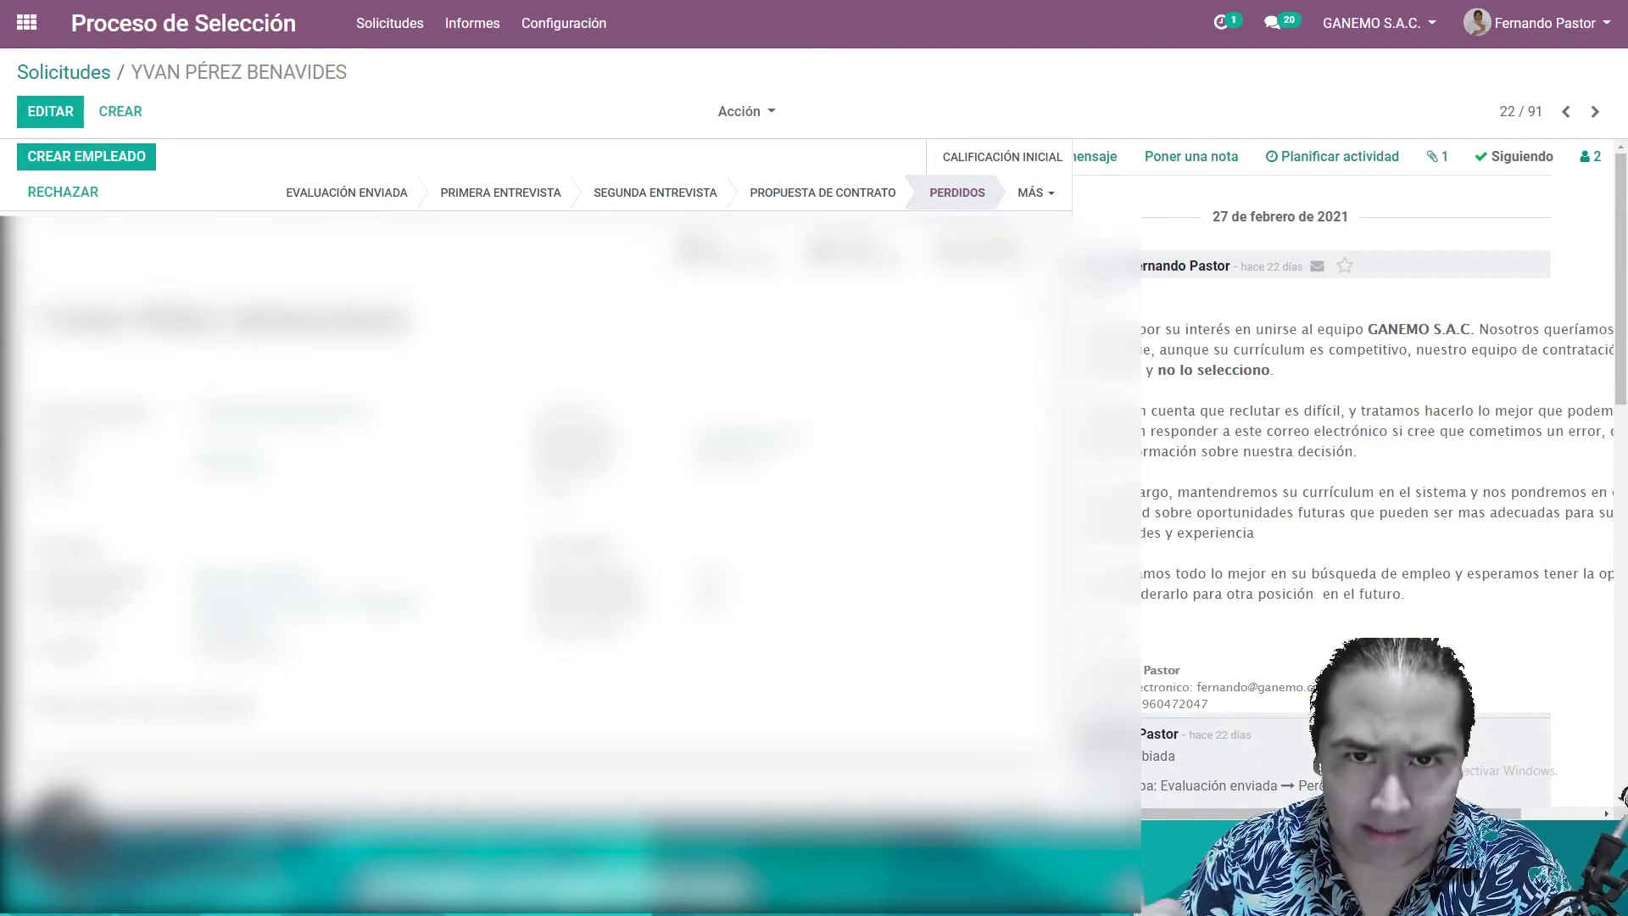
{"action": "scroll", "coordinate": [1161, 405], "scroll_direction": "down", "scroll_amount": 1}
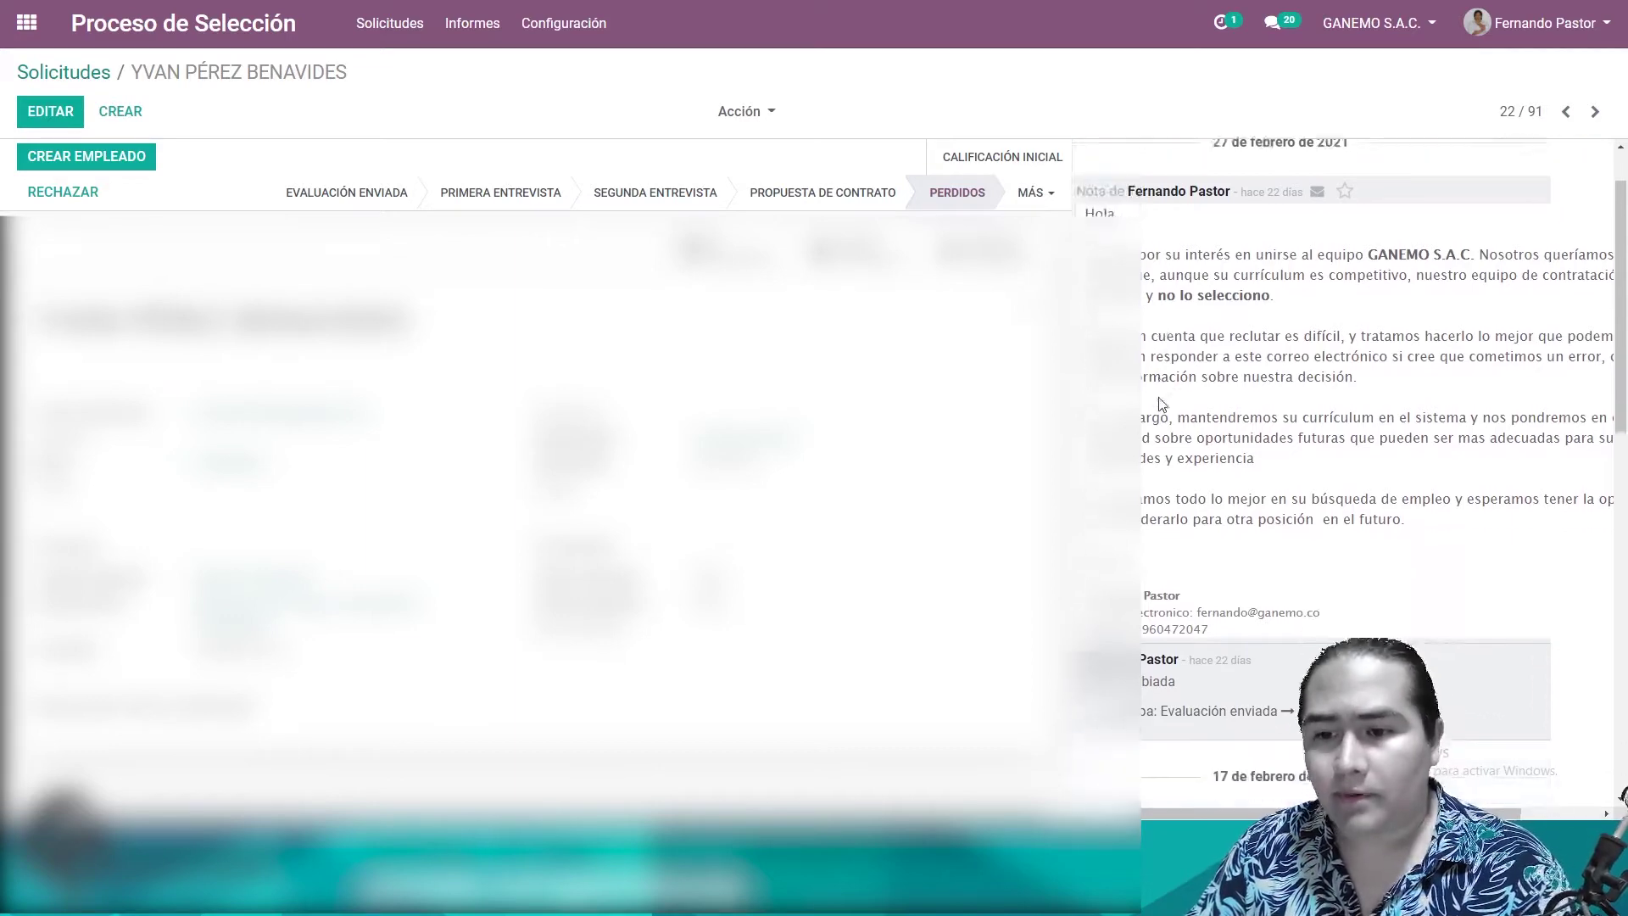
{"action": "scroll", "coordinate": [1157, 415], "scroll_direction": "up", "scroll_amount": 1}
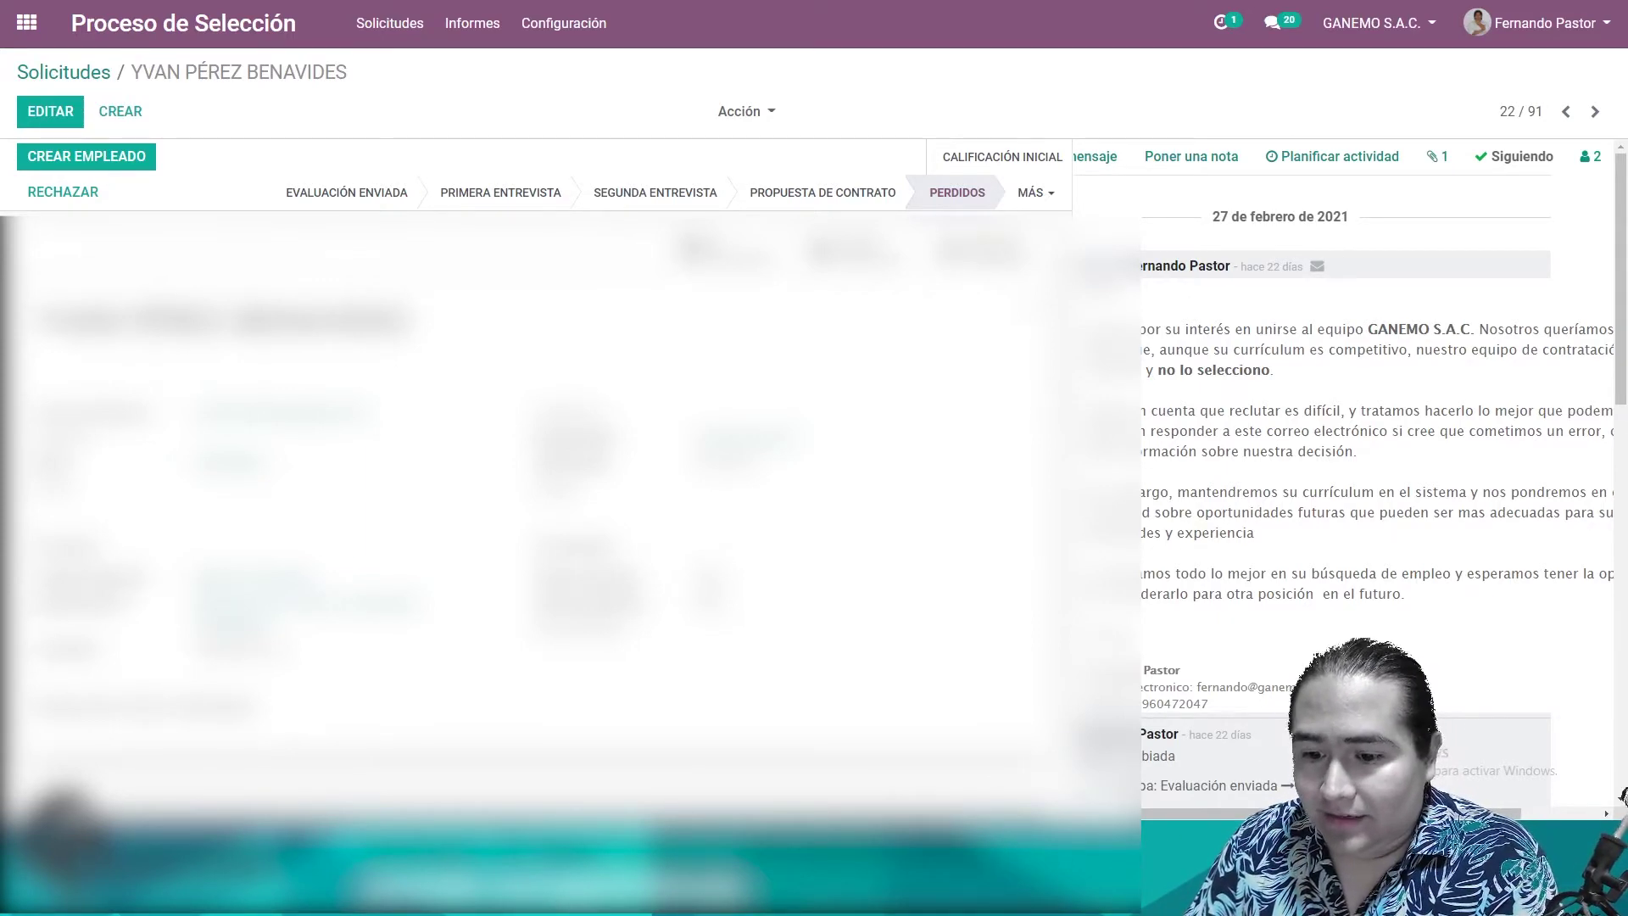
{"action": "left_click_drag", "start_coordinate": [1142, 811], "coordinate": [1151, 807]}
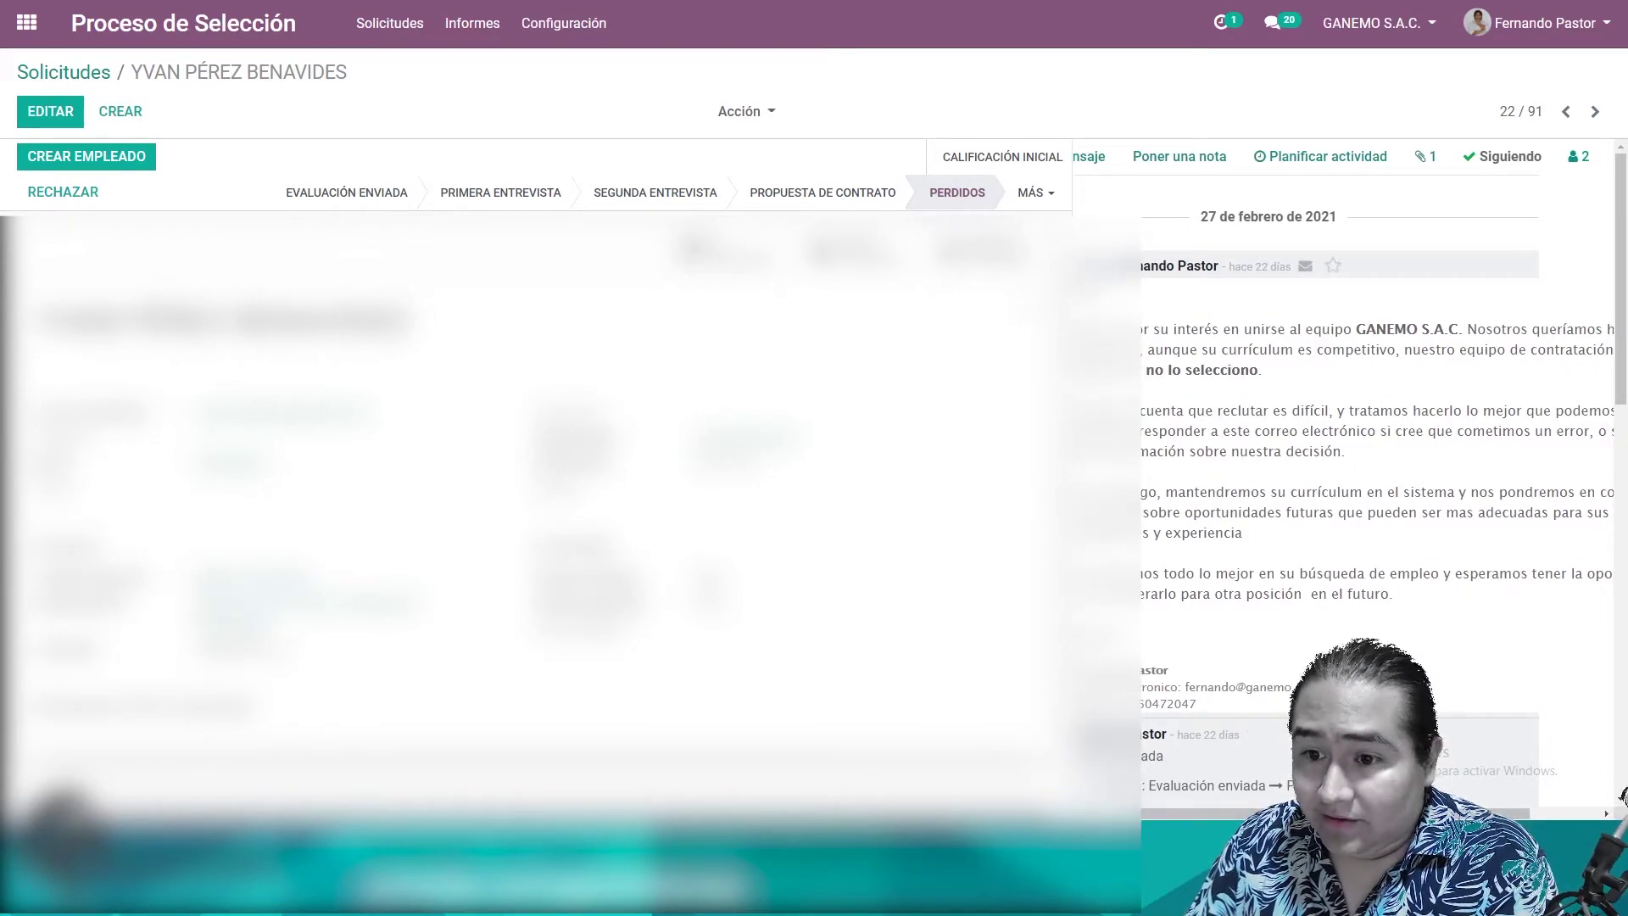
{"action": "left_click_drag", "start_coordinate": [1104, 329], "coordinate": [1142, 351]}
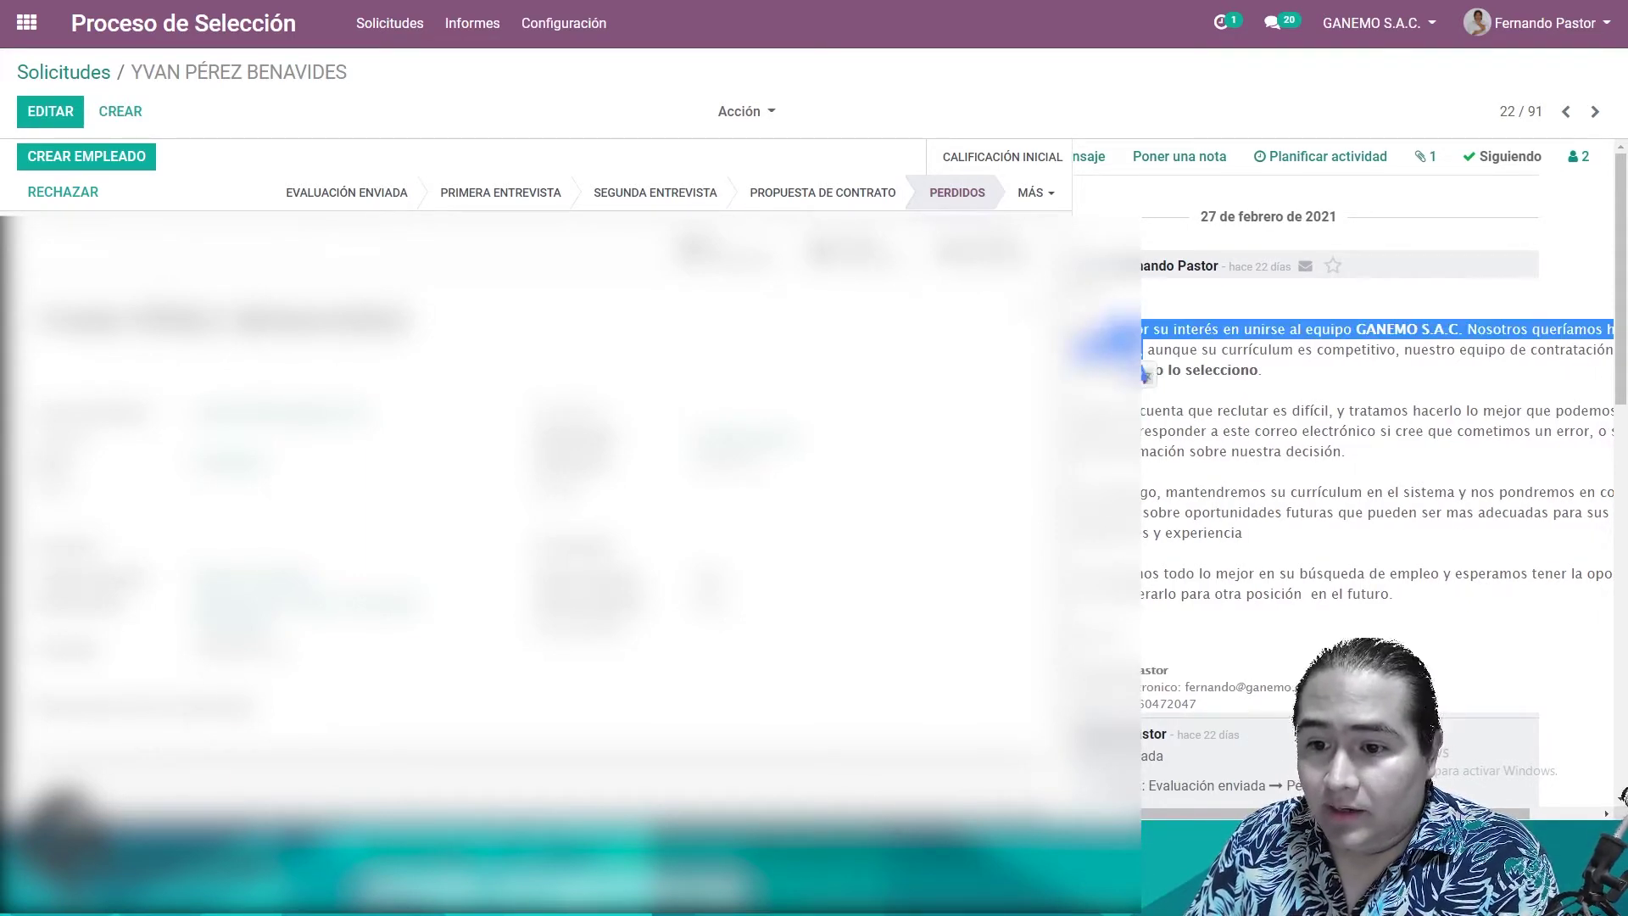
{"action": "left_click_drag", "start_coordinate": [1128, 410], "coordinate": [1313, 415]}
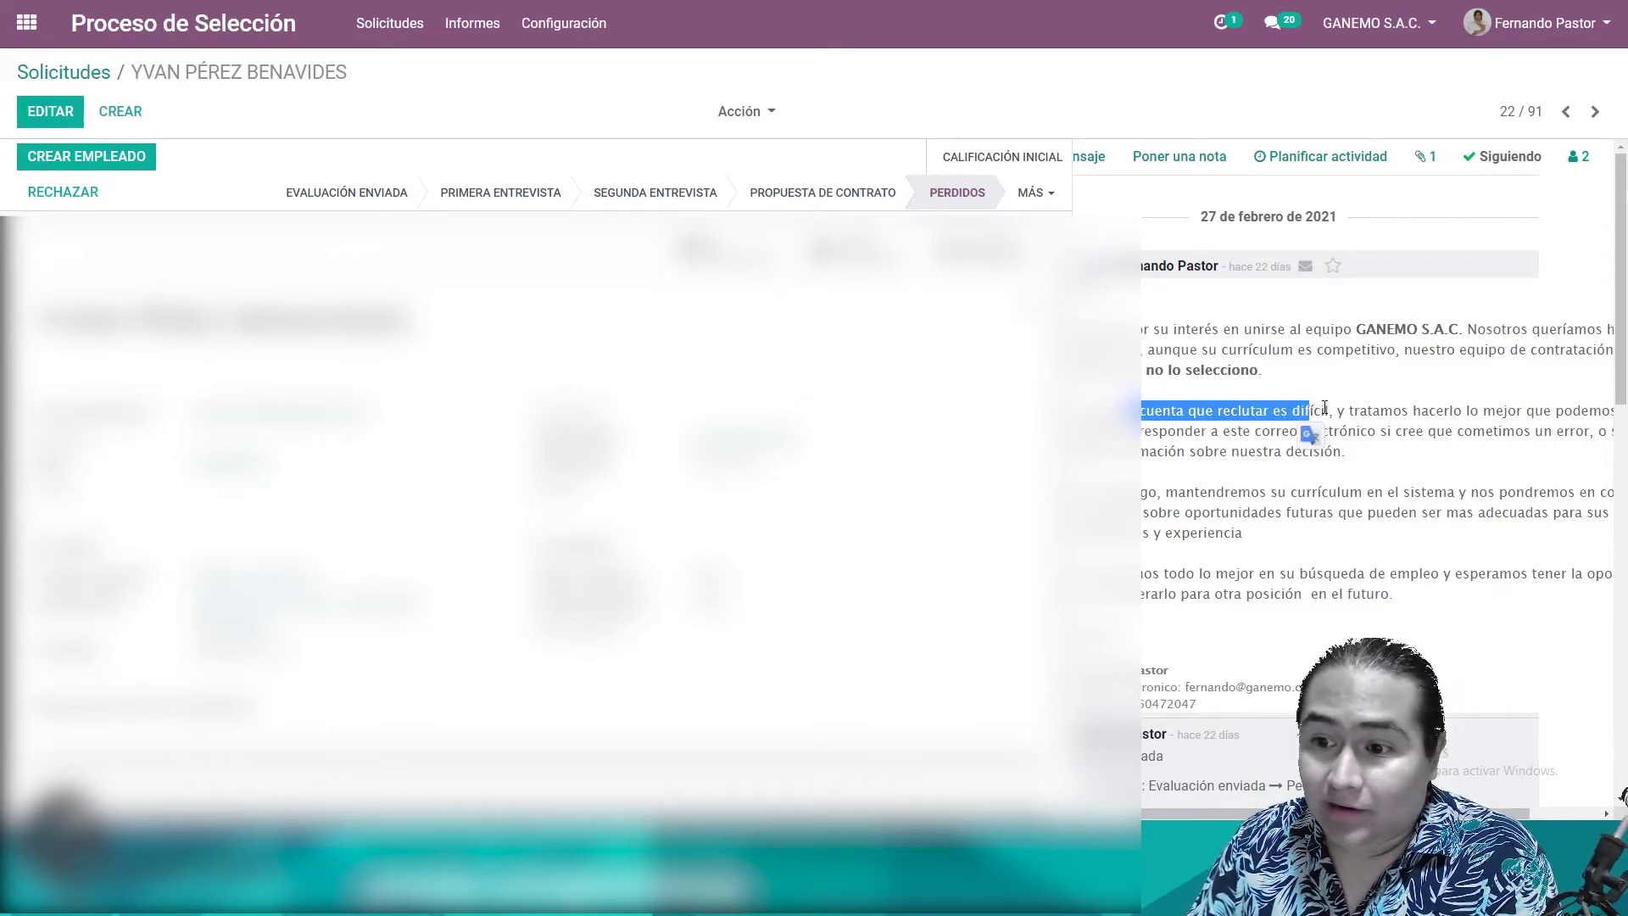
{"action": "double_click", "coordinate": [1323, 410]}
{"action": "left_click", "coordinate": [1306, 413]}
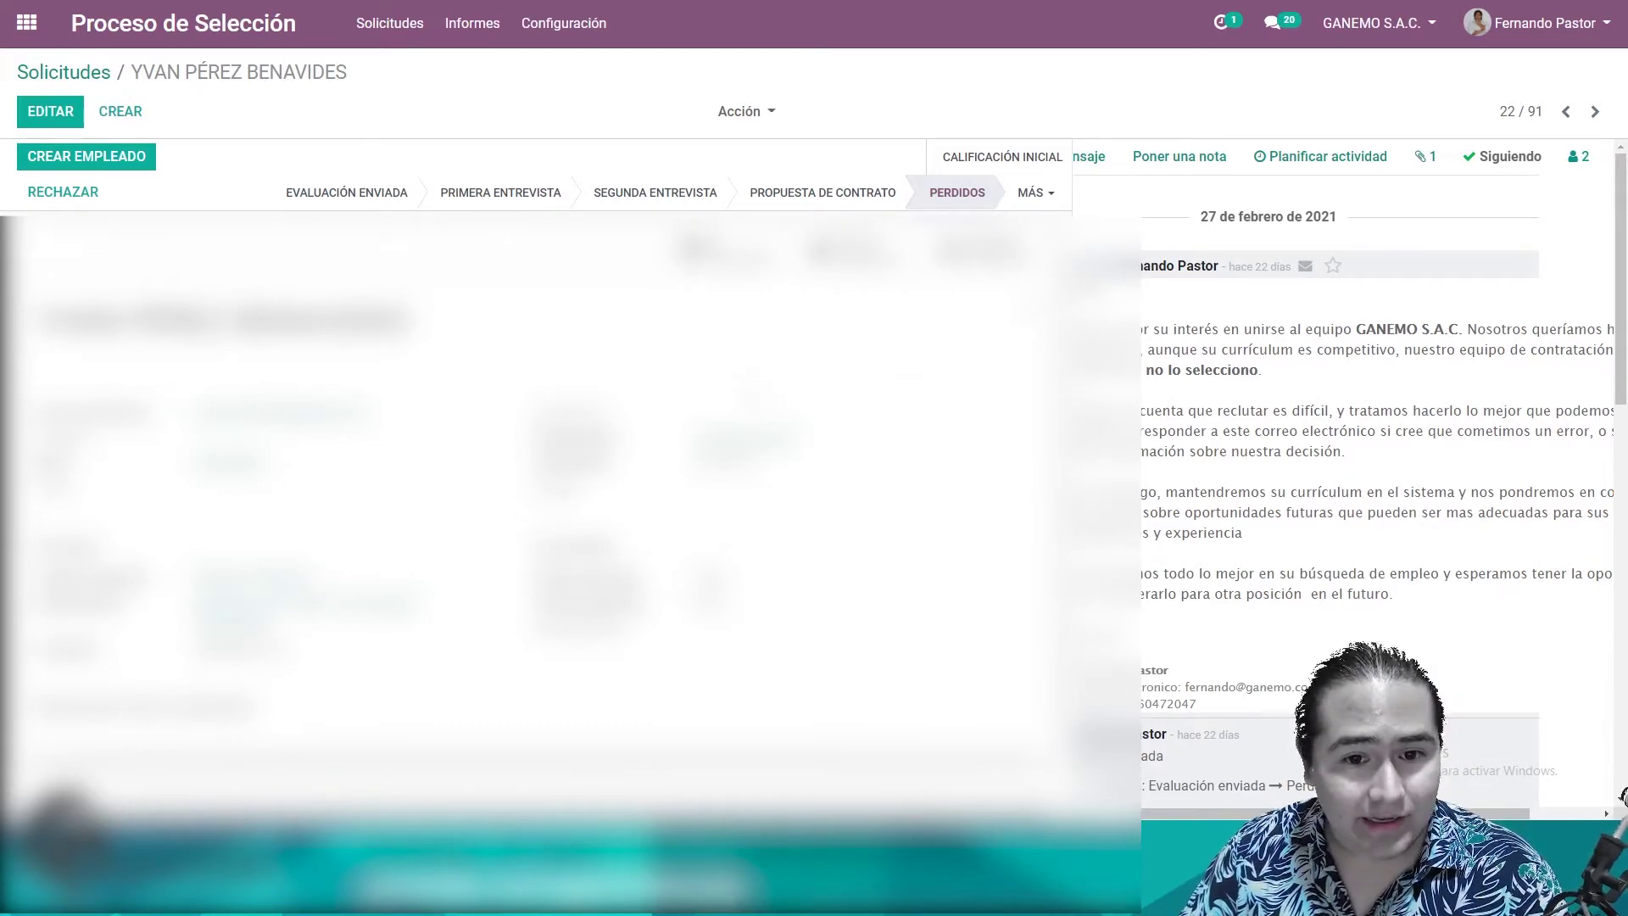
Reread the rejection email's opening paragraph about the applicant not being selected.
{"action": "scroll", "coordinate": [1187, 414], "scroll_direction": "down", "scroll_amount": 3}
{"action": "scroll", "coordinate": [1278, 420], "scroll_direction": "up", "scroll_amount": 3}
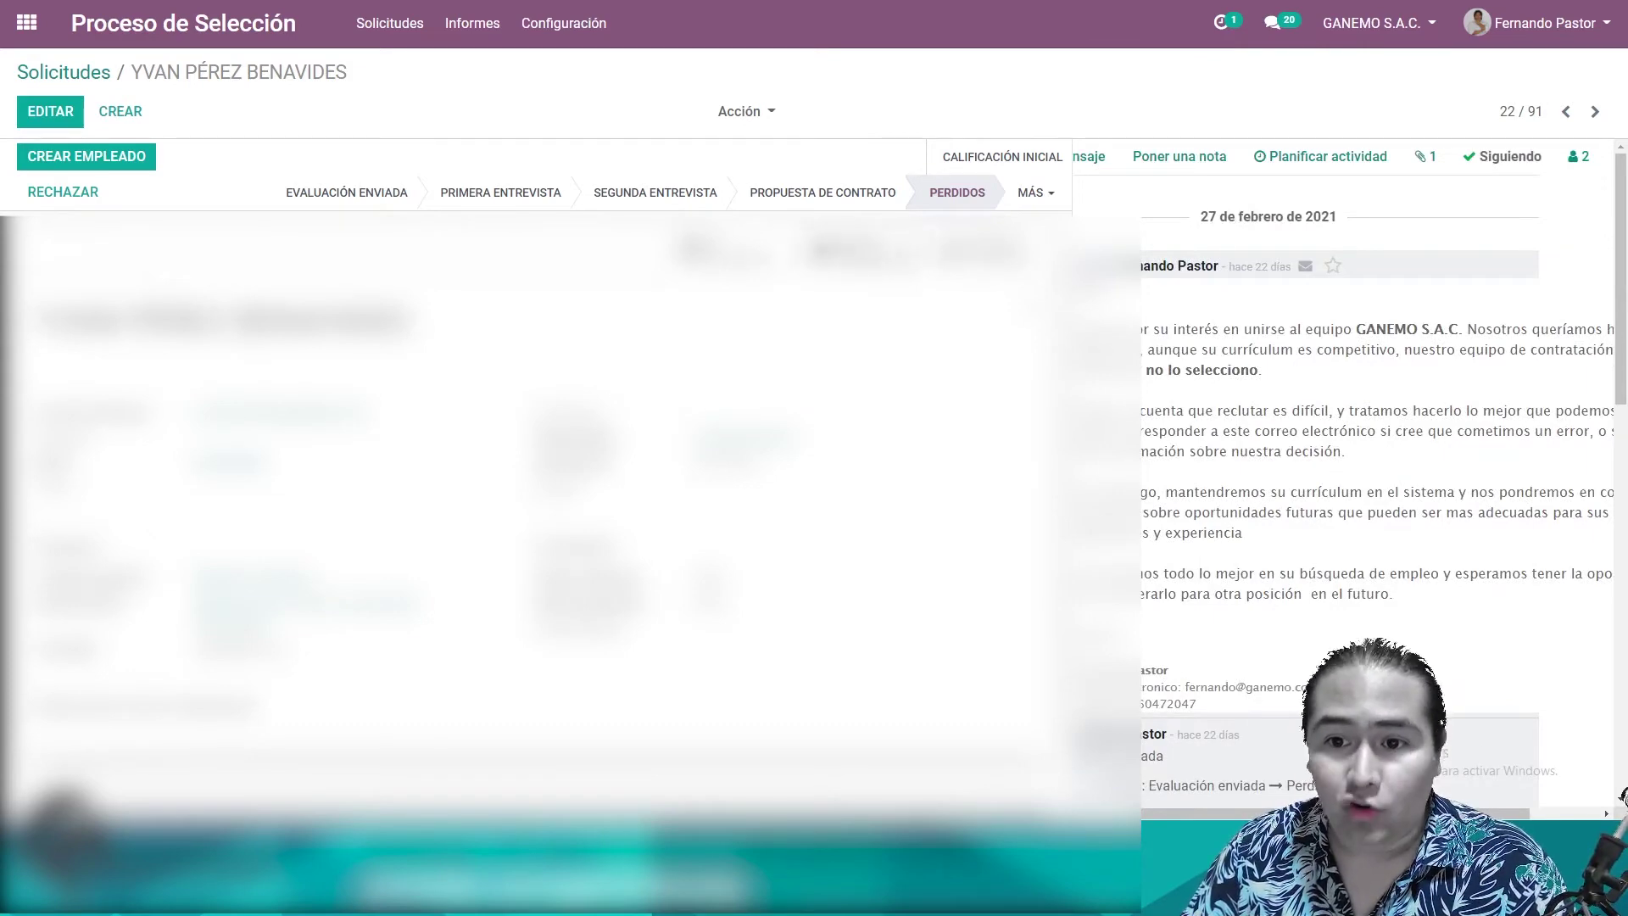
{"action": "left_click_drag", "start_coordinate": [1081, 329], "coordinate": [1214, 390]}
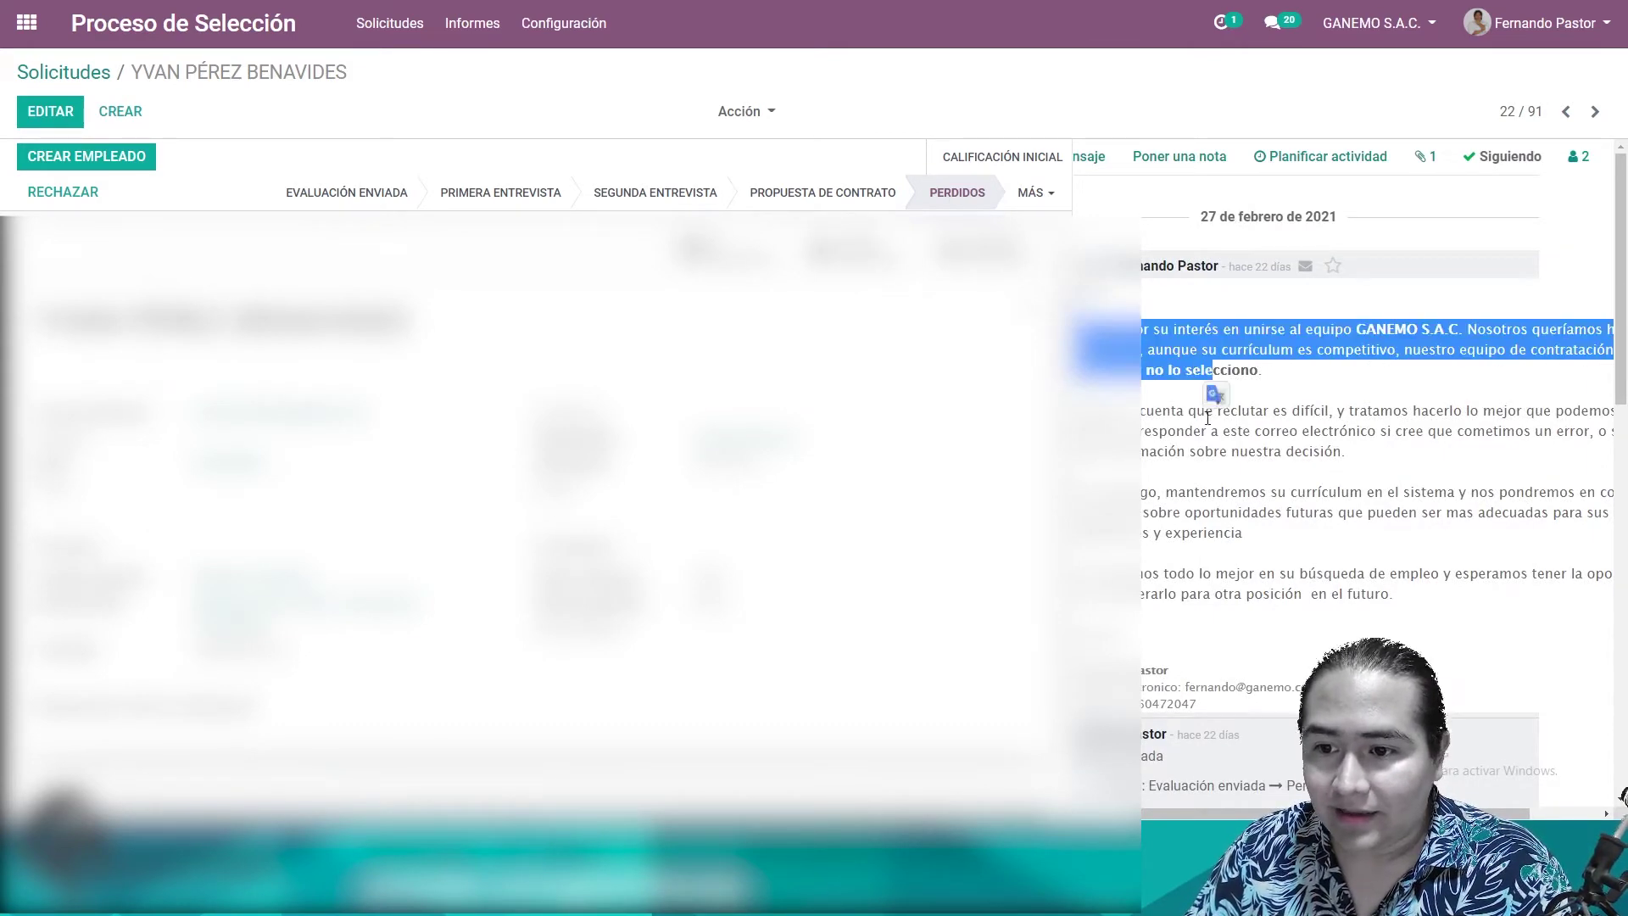
{"action": "left_click", "coordinate": [1214, 393]}
Return to the Solicitudes board and look across its stages from Perdidos back to Calificación inicial.
{"action": "left_click", "coordinate": [106, 76]}
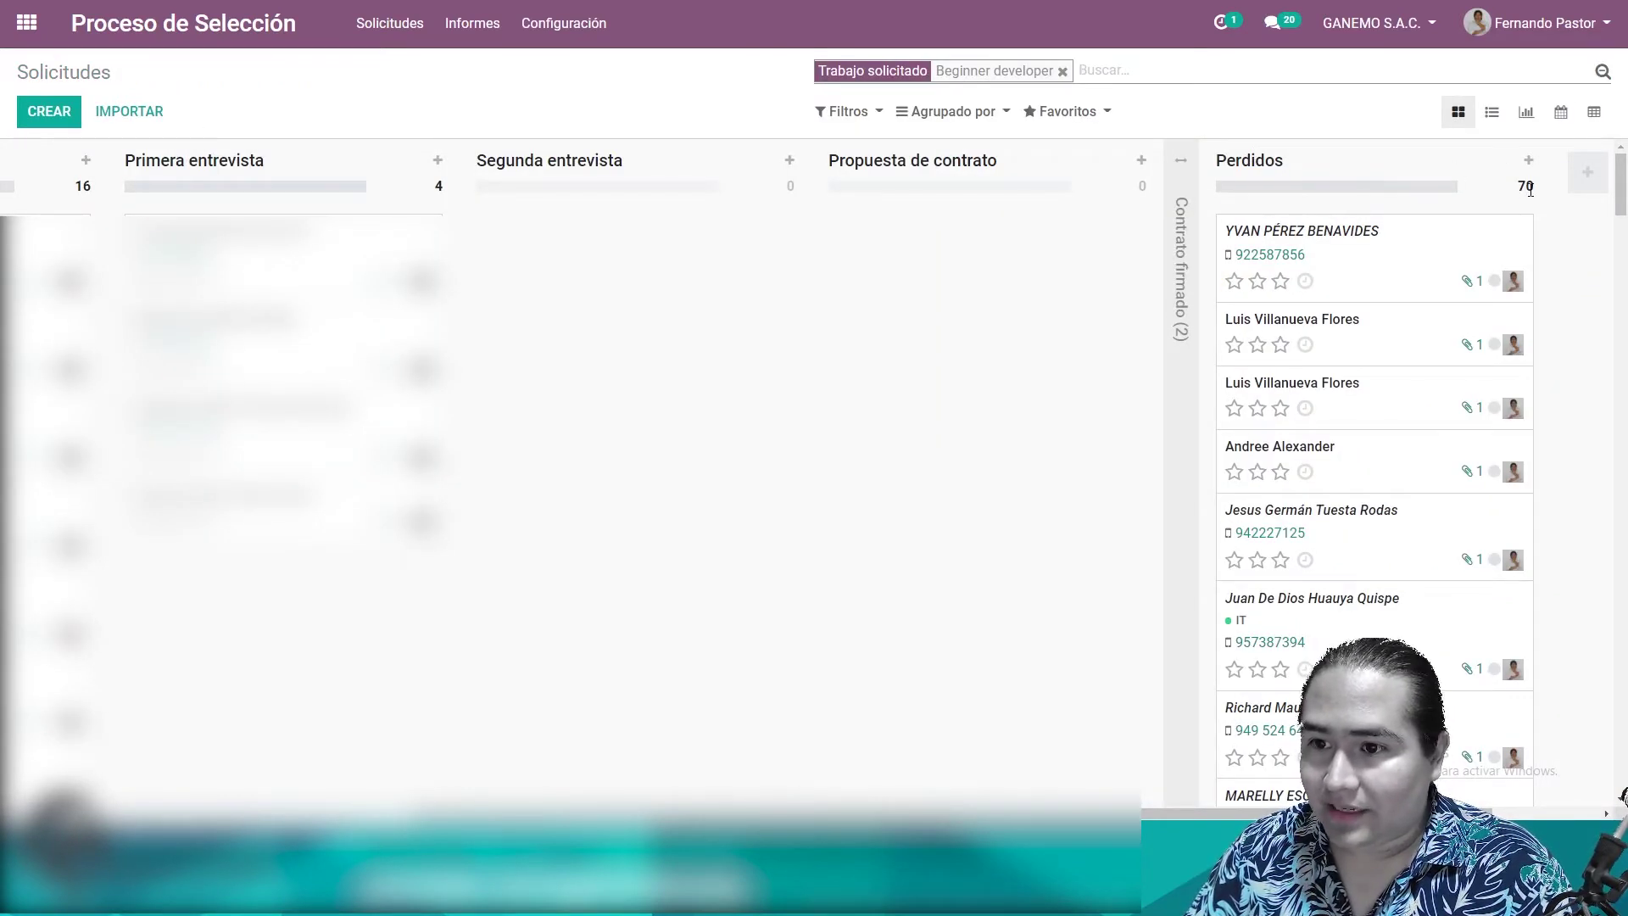
{"action": "left_click_drag", "start_coordinate": [912, 813], "coordinate": [515, 813]}
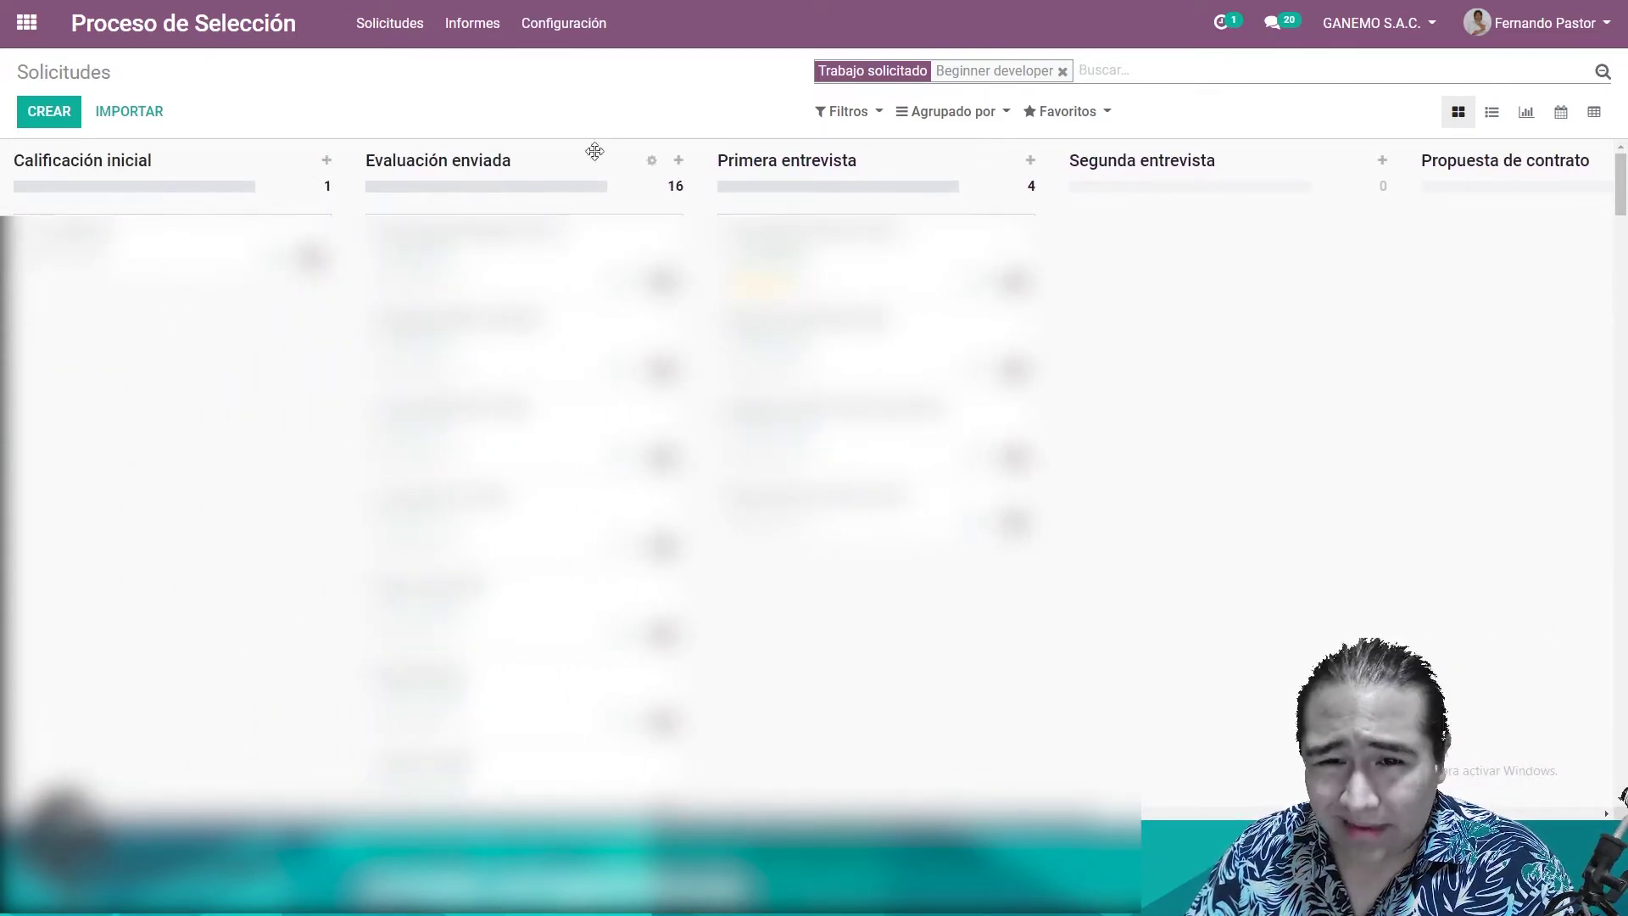
{"action": "left_click_drag", "start_coordinate": [721, 813], "coordinate": [1055, 813]}
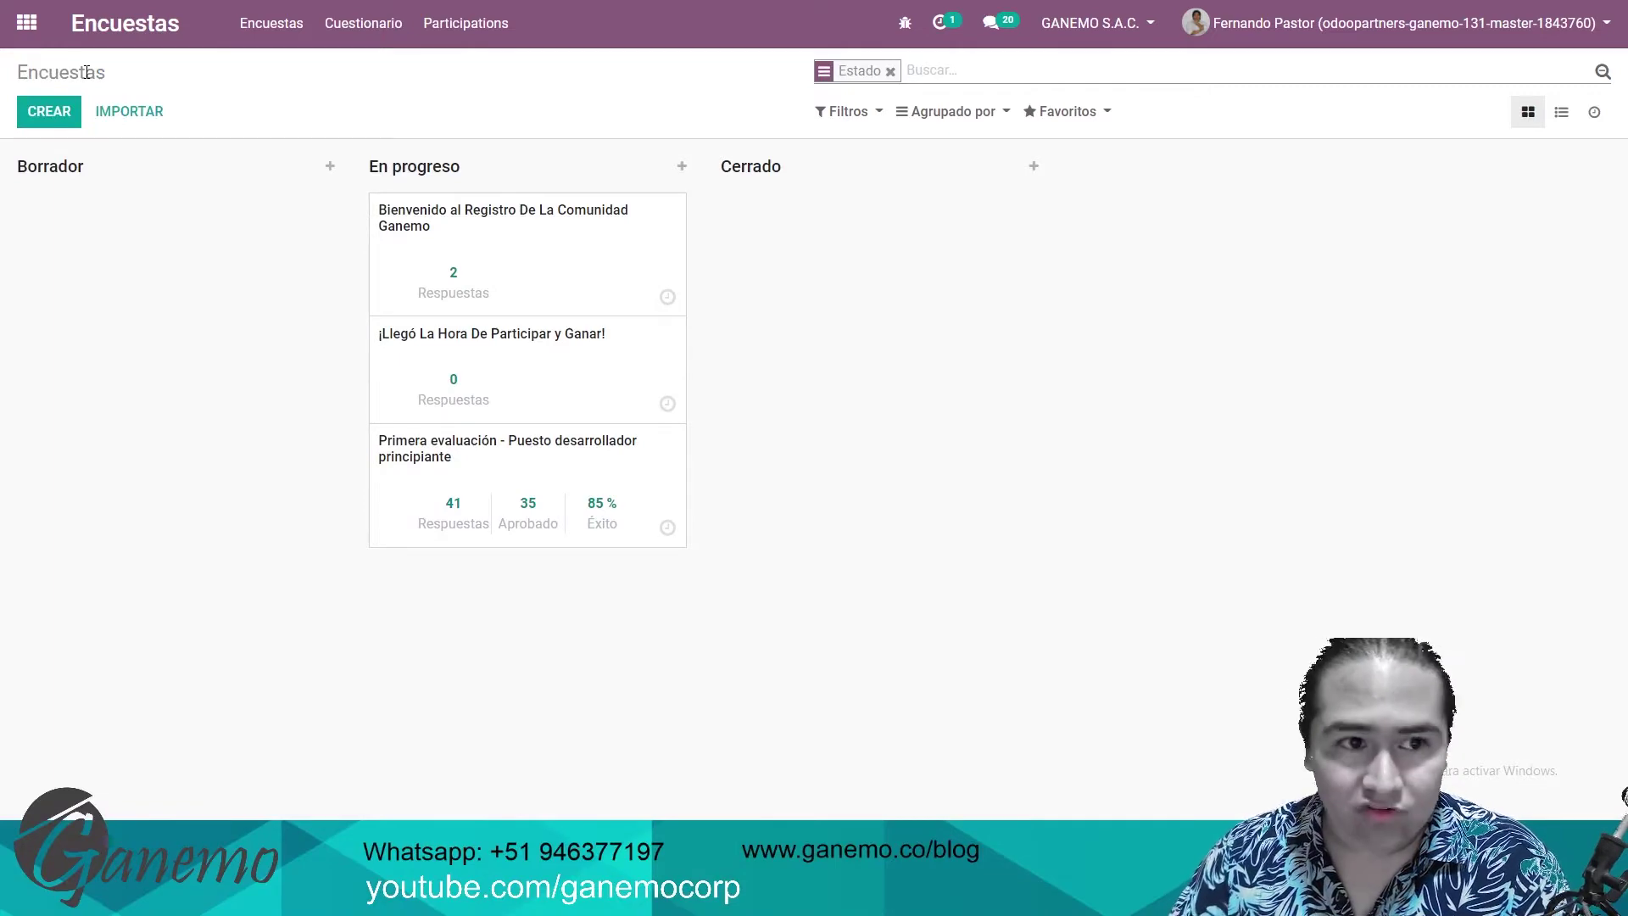
Go from the Encuestas overview to the home screen listing all applications, leaving its search empty.
{"action": "left_click", "coordinate": [26, 22]}
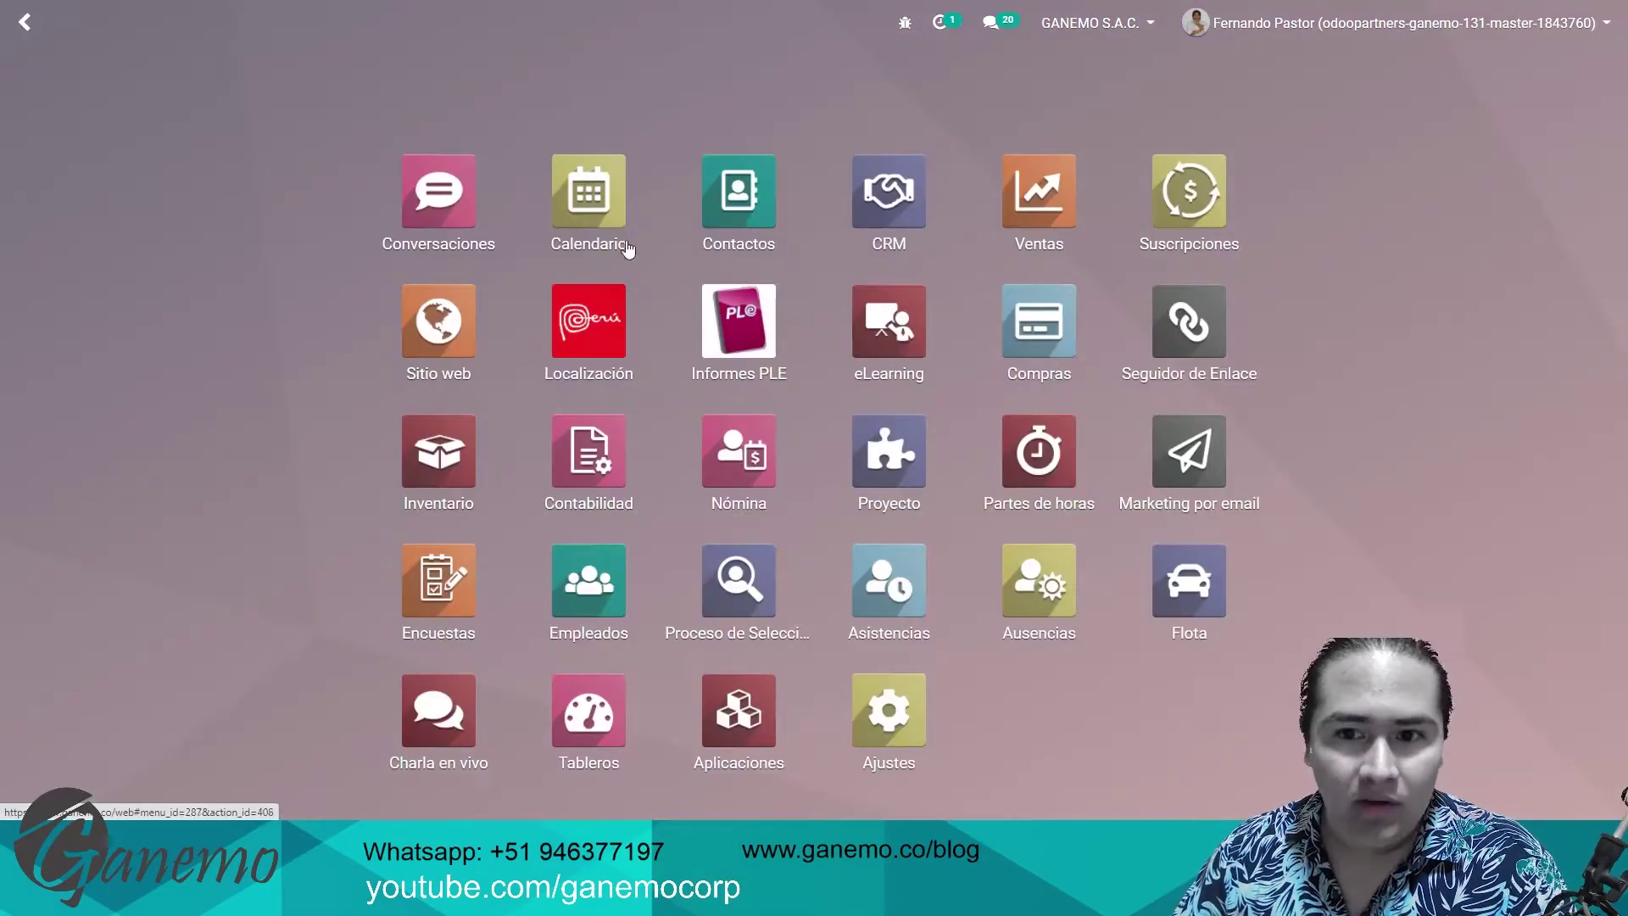
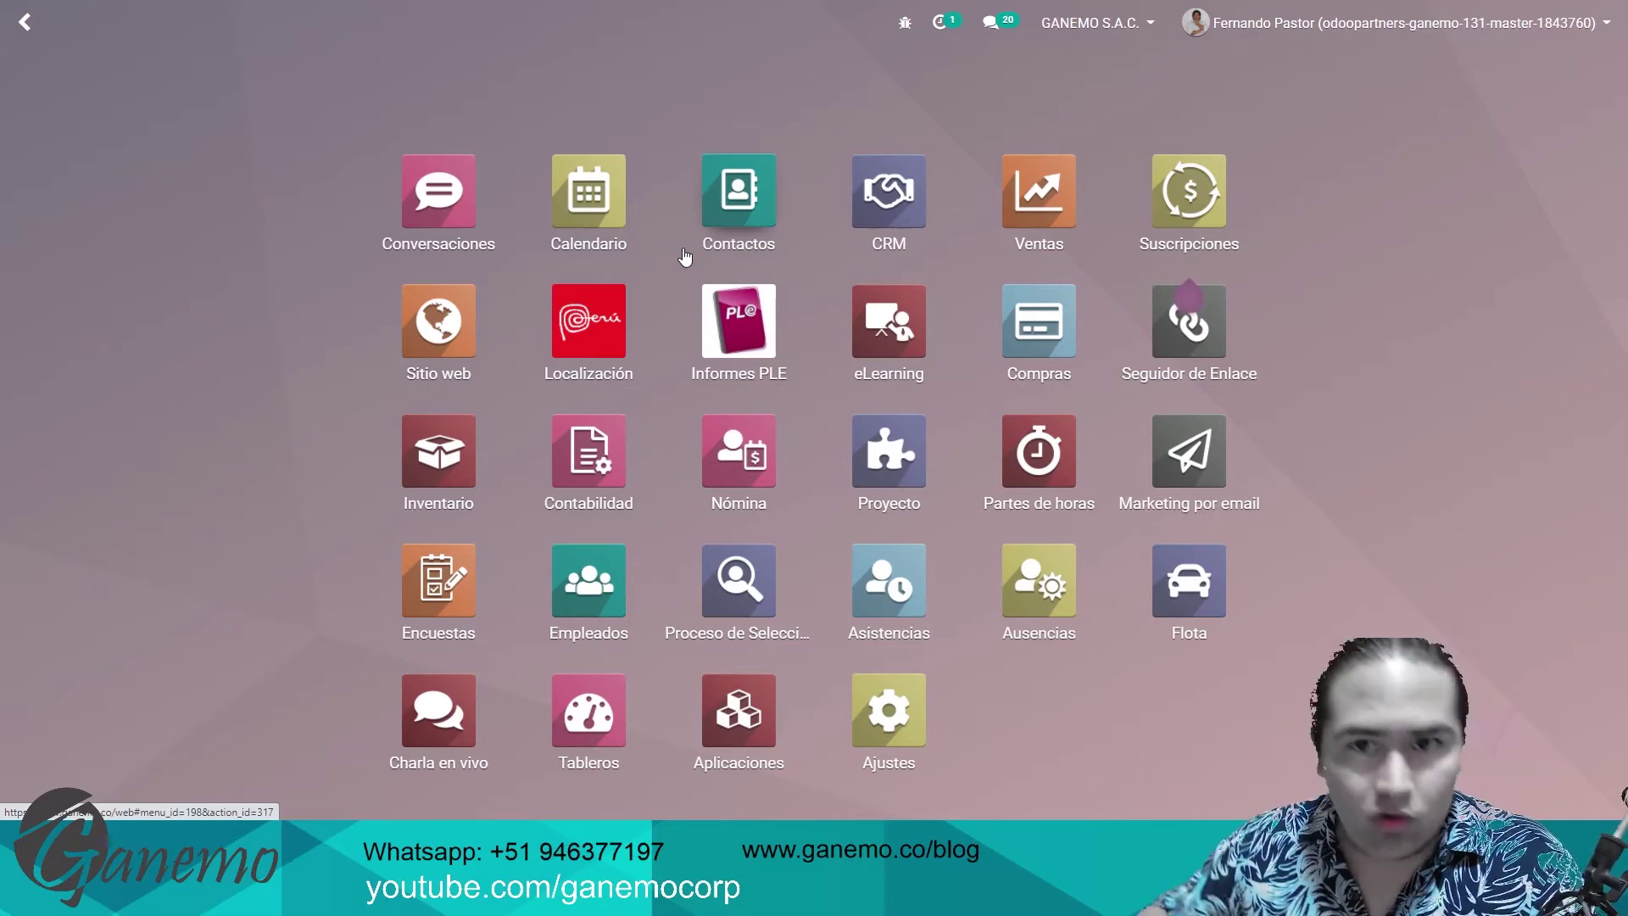
{"action": "type", "text": "0"}
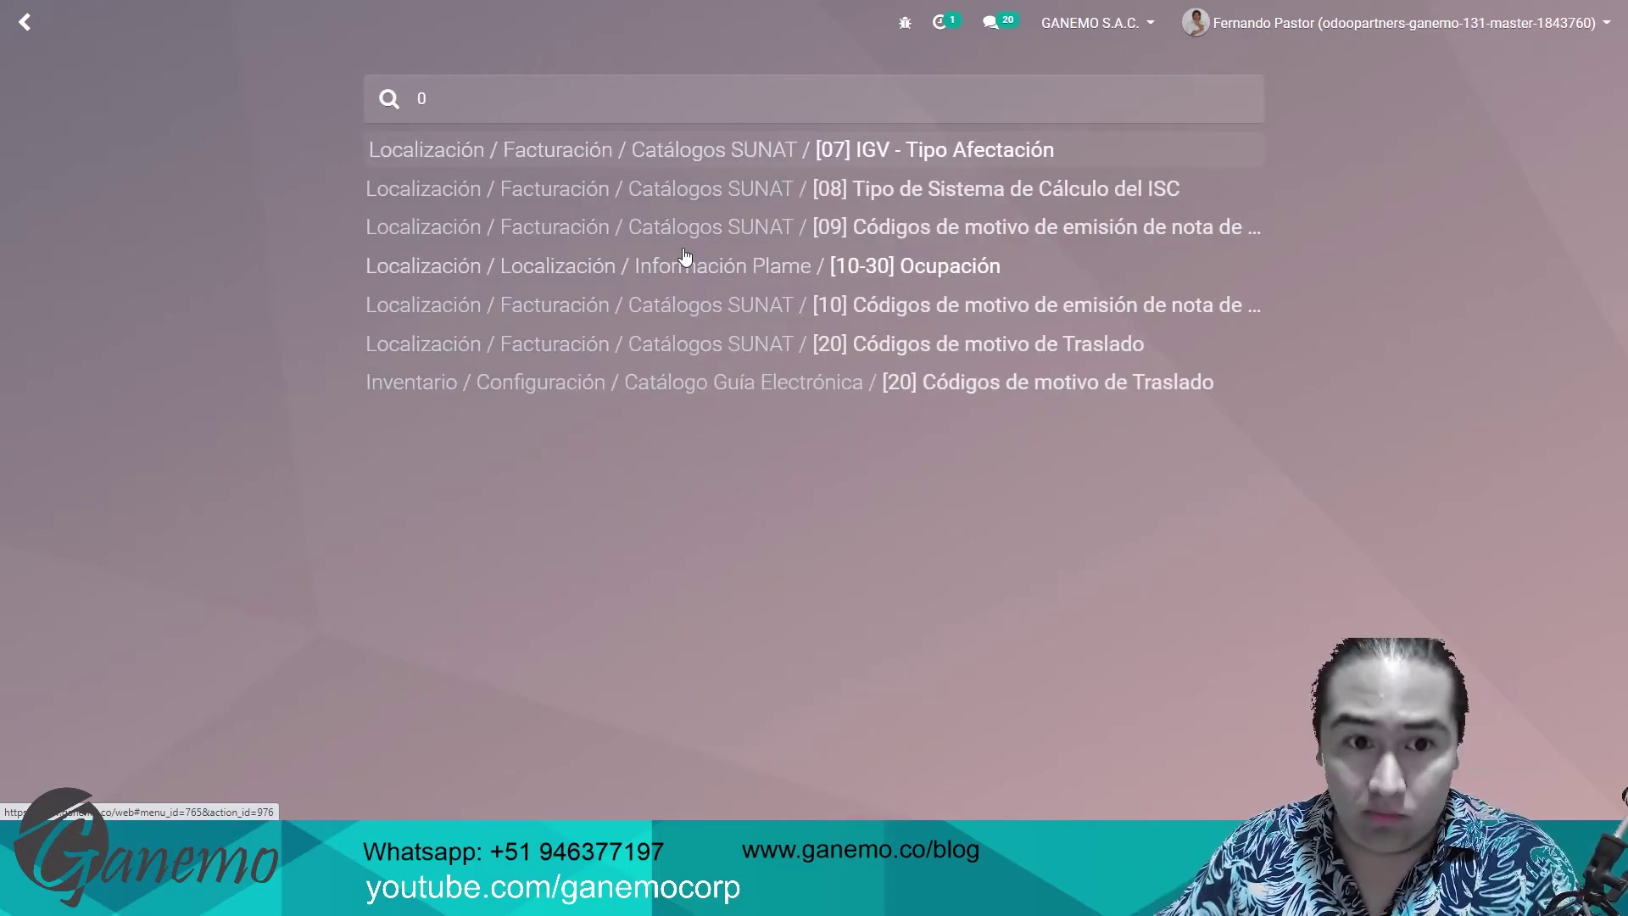
{"action": "key", "text": "BackSpace"}
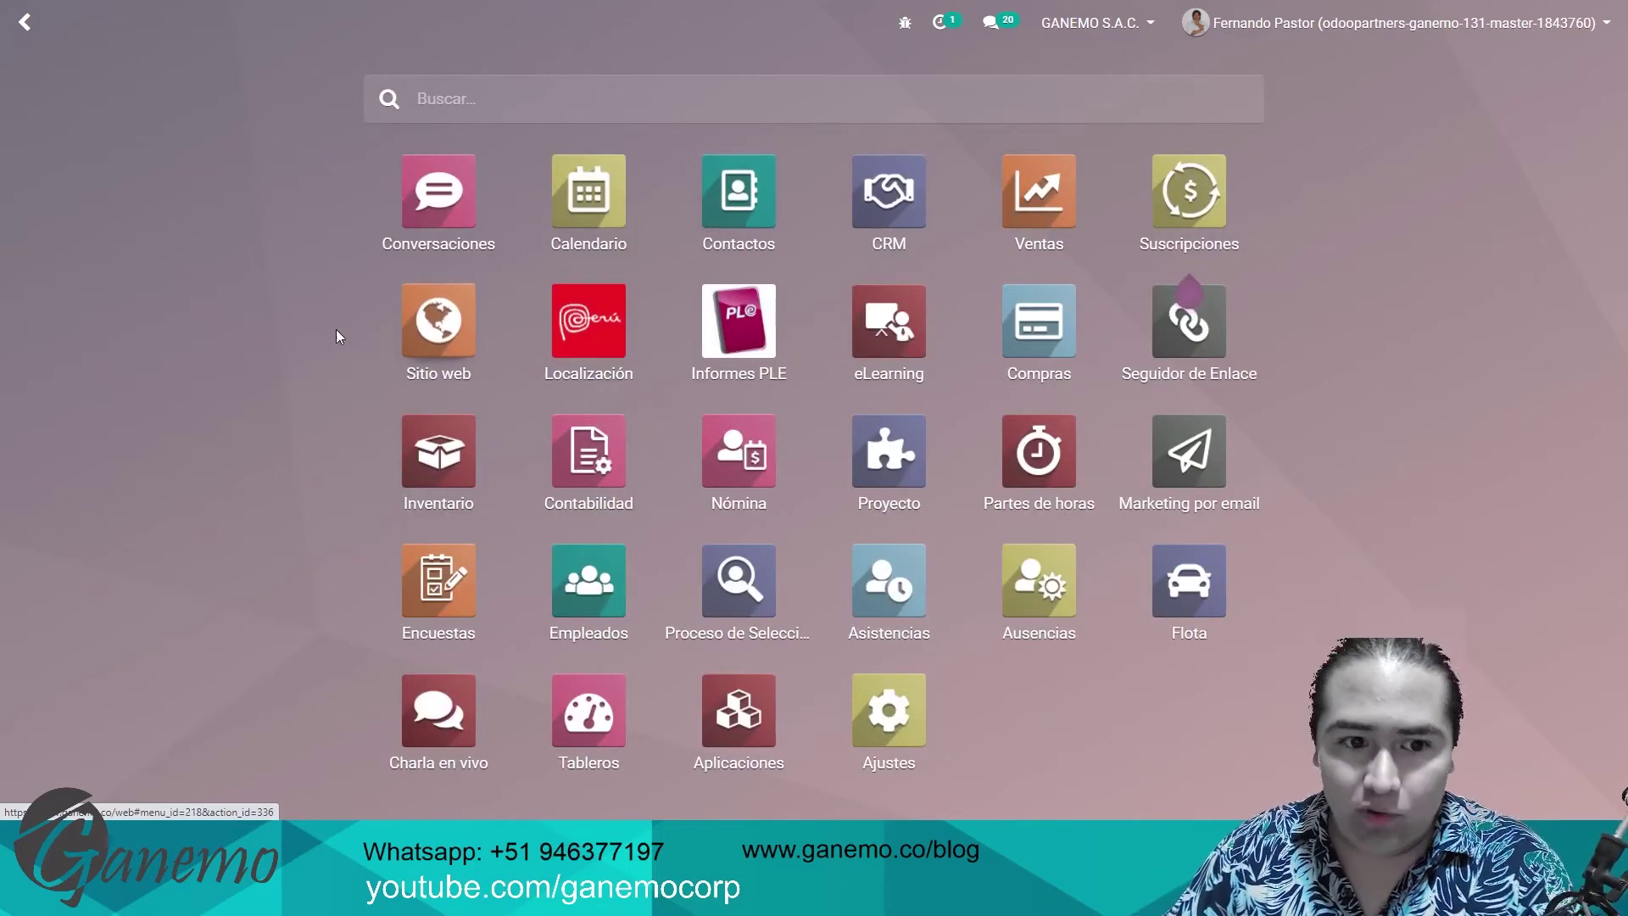